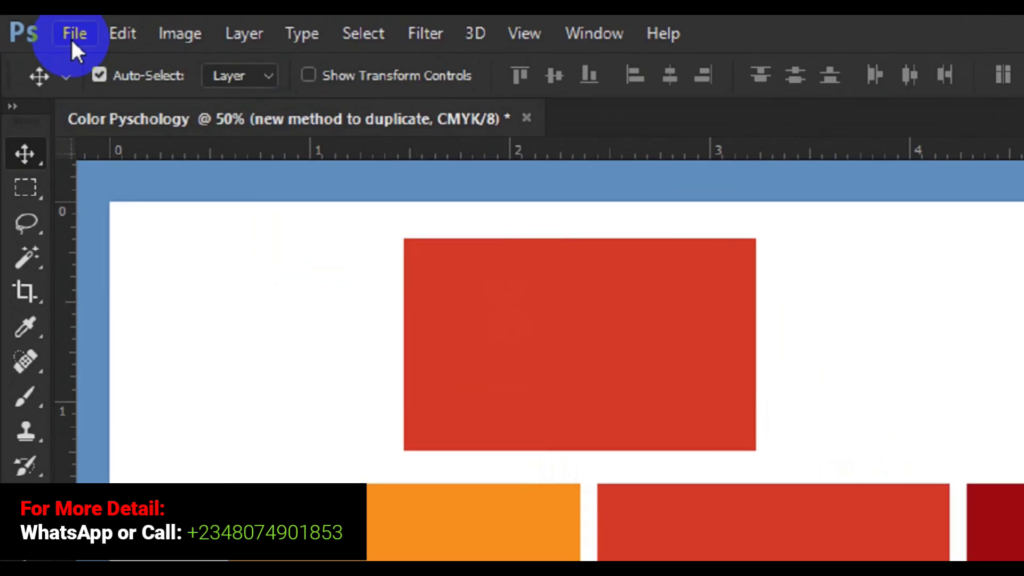
Place the flower image 161 from the Desktop's freepik stockpoto folder into the document as an embedded file.
left_click(80, 39)
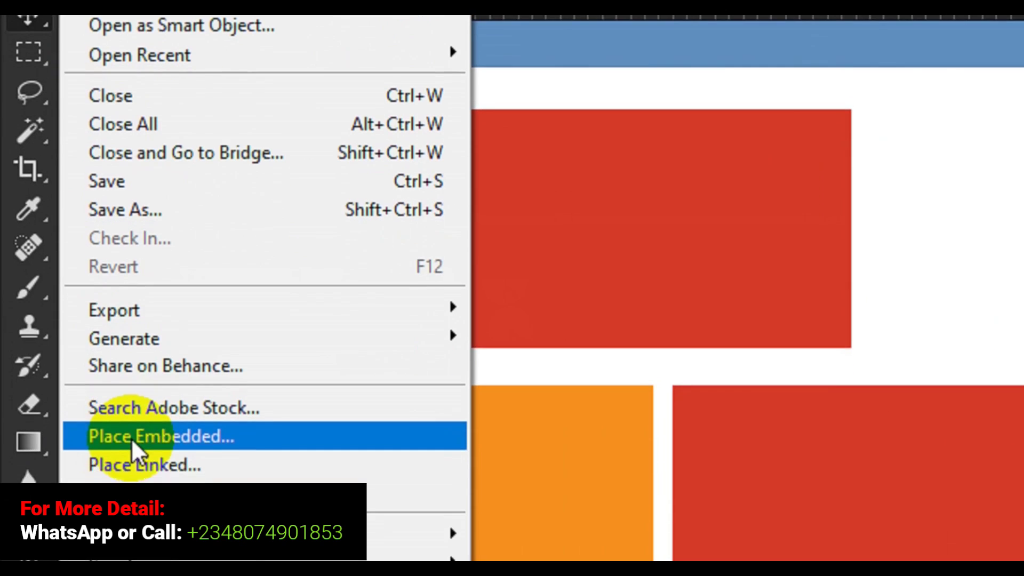
key("Escape")
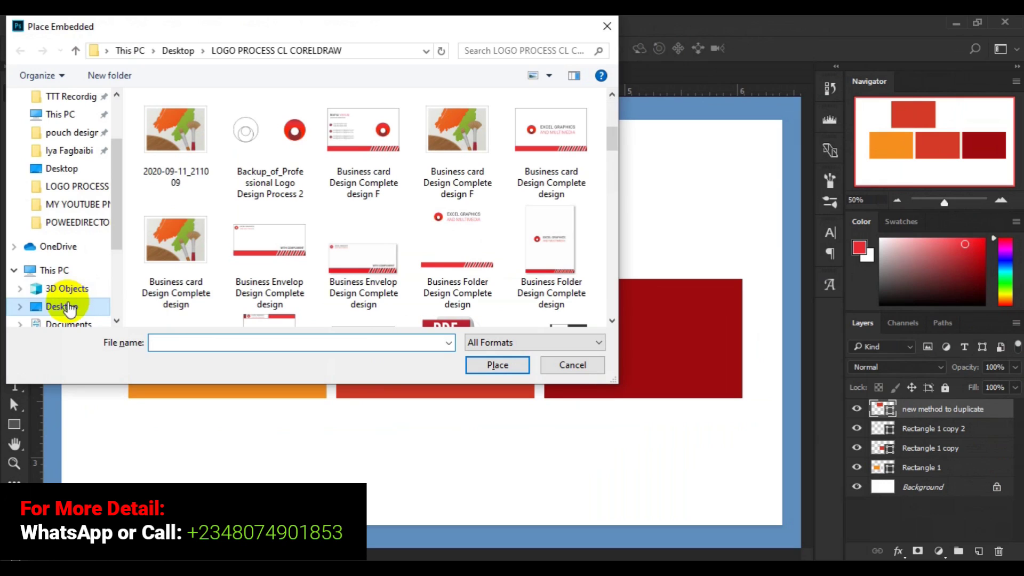
left_click(64, 308)
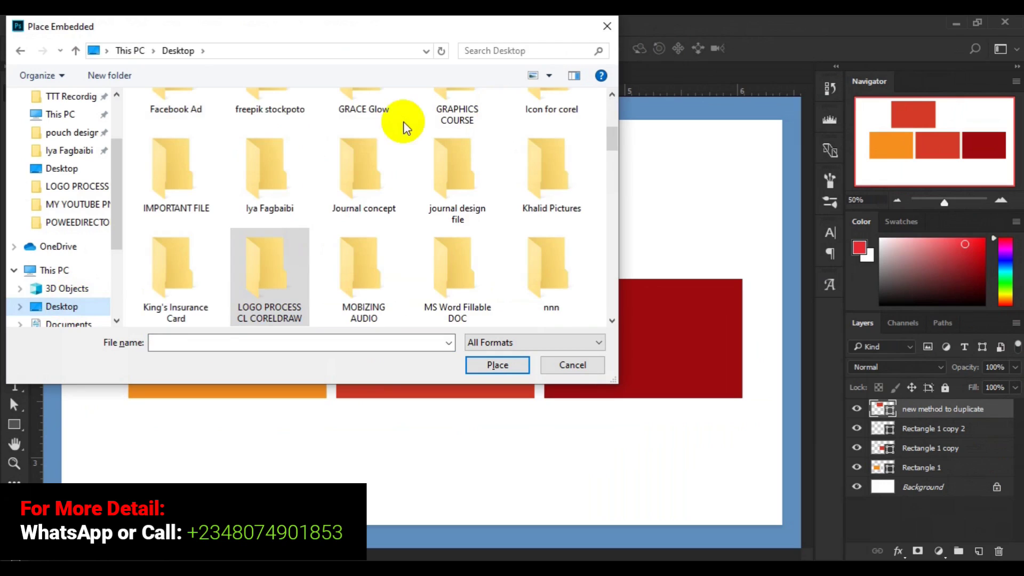
double_click(290, 113)
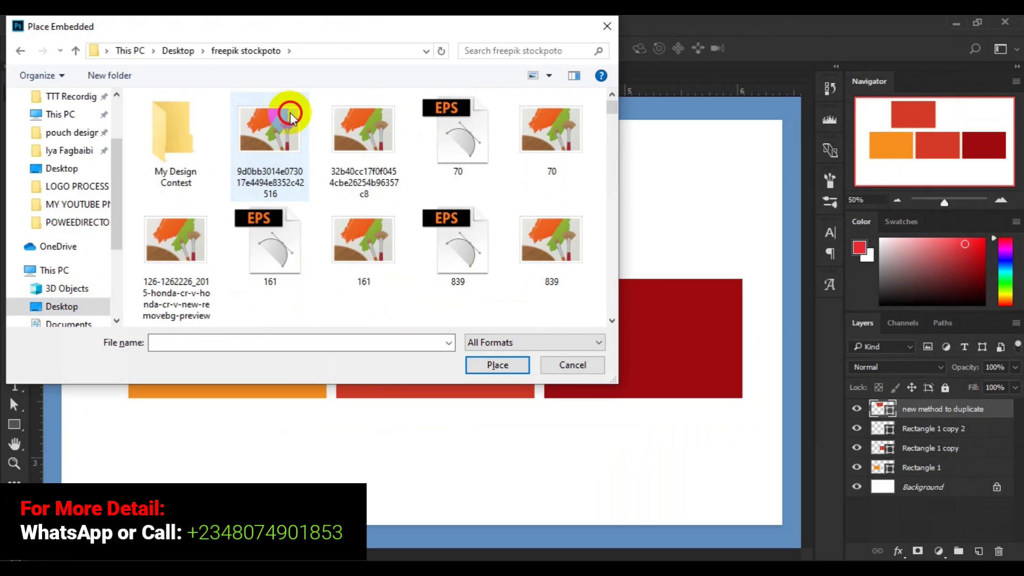
left_click(612, 320)
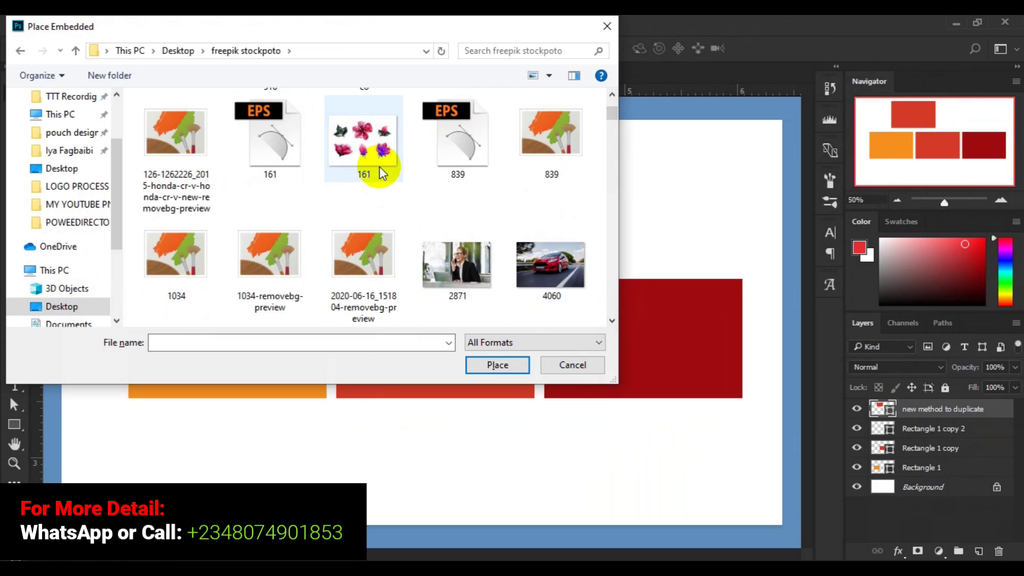
mouse_move(380, 167)
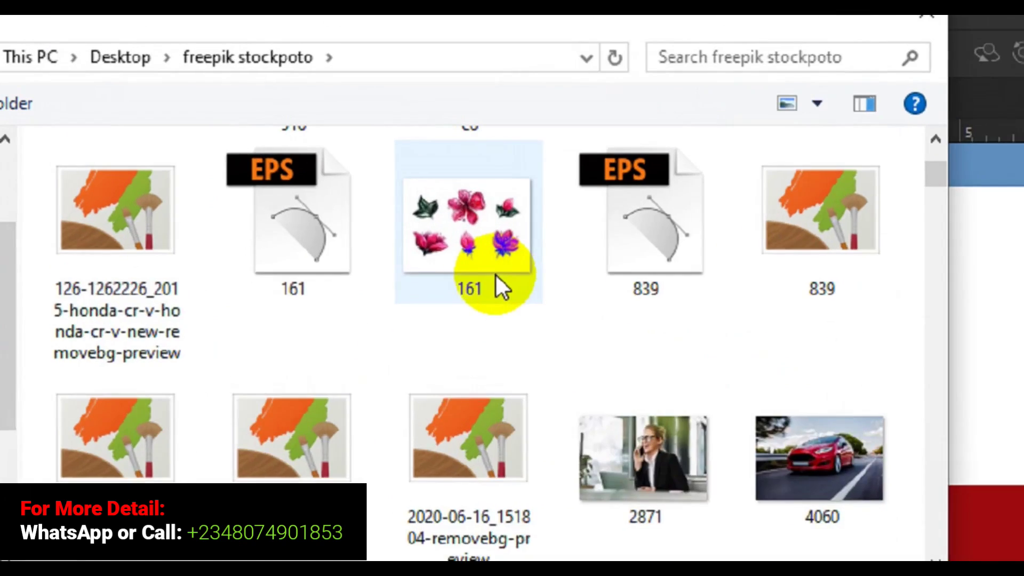
left_click(371, 156)
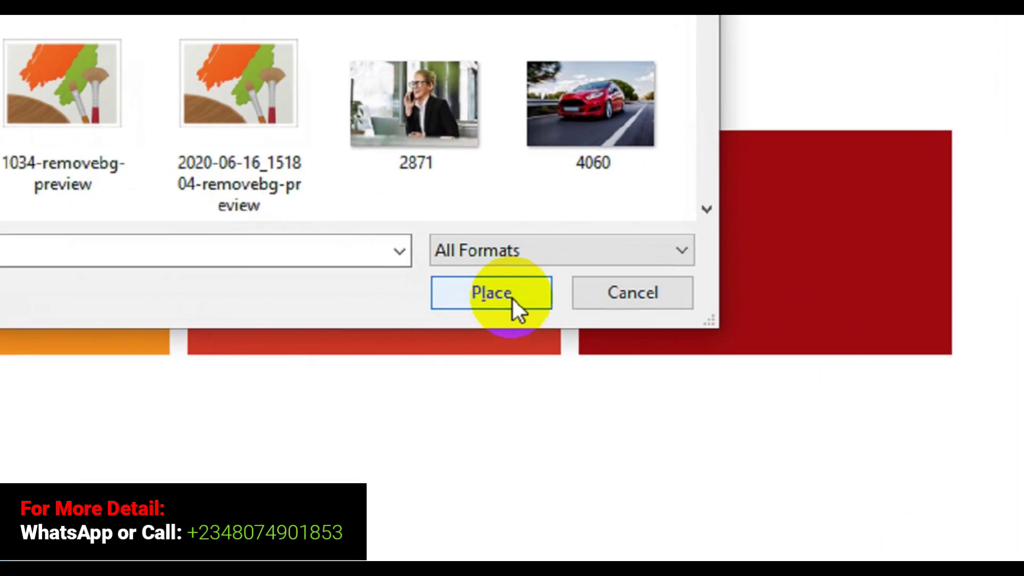
left_click(491, 284)
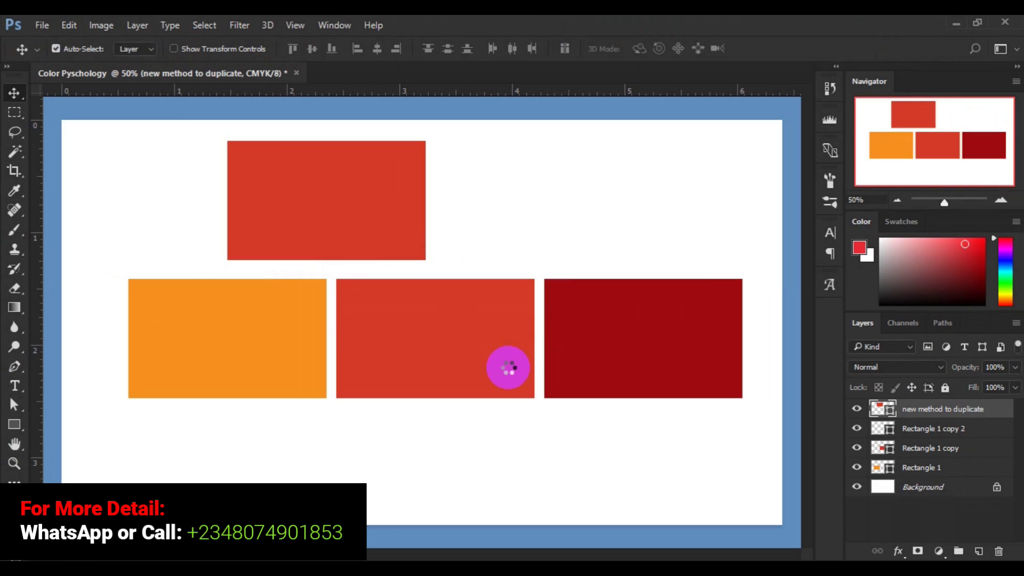
Scale the placed flower image down proportionally around its centre to 12% and commit the transform.
key("ctrl+t")
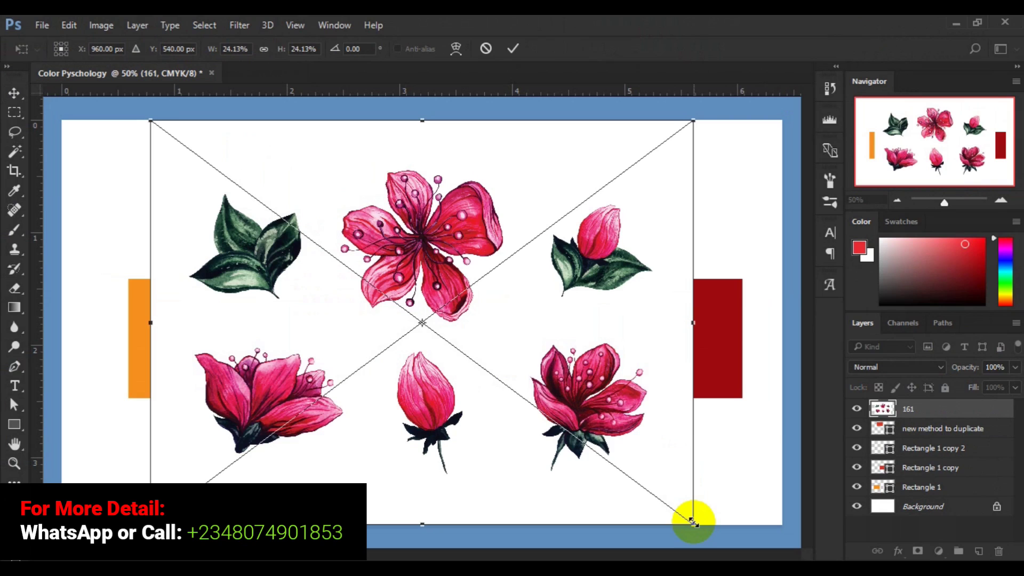
left_click_drag(693, 522, 602, 447)
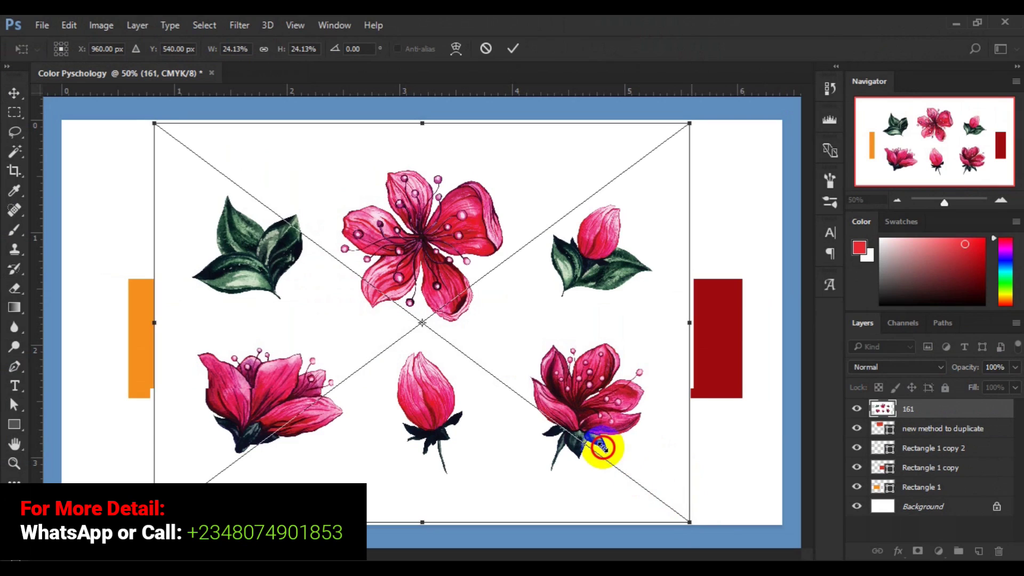
left_click_drag(602, 447, 580, 435)
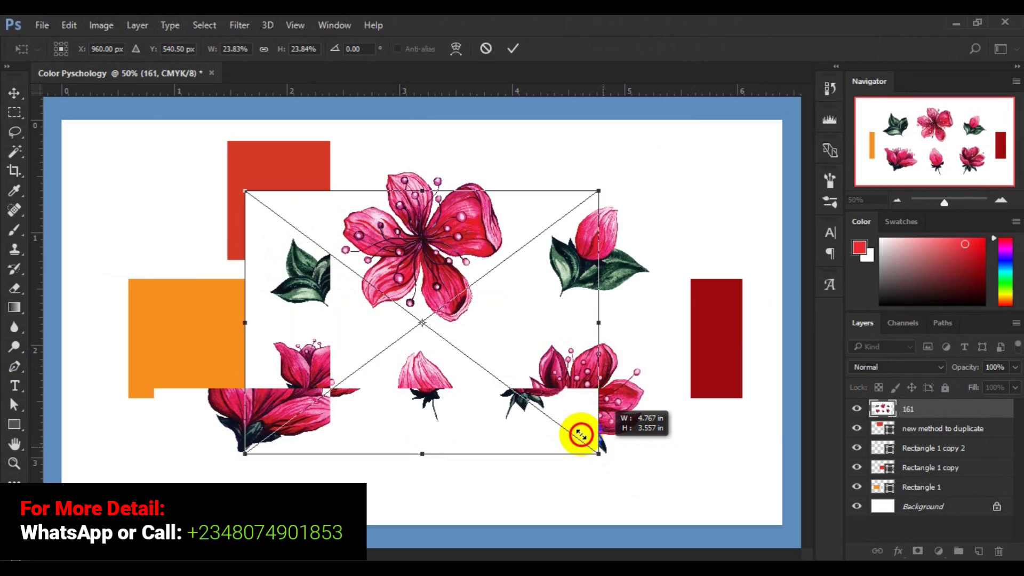
left_click_drag(580, 435, 561, 414)
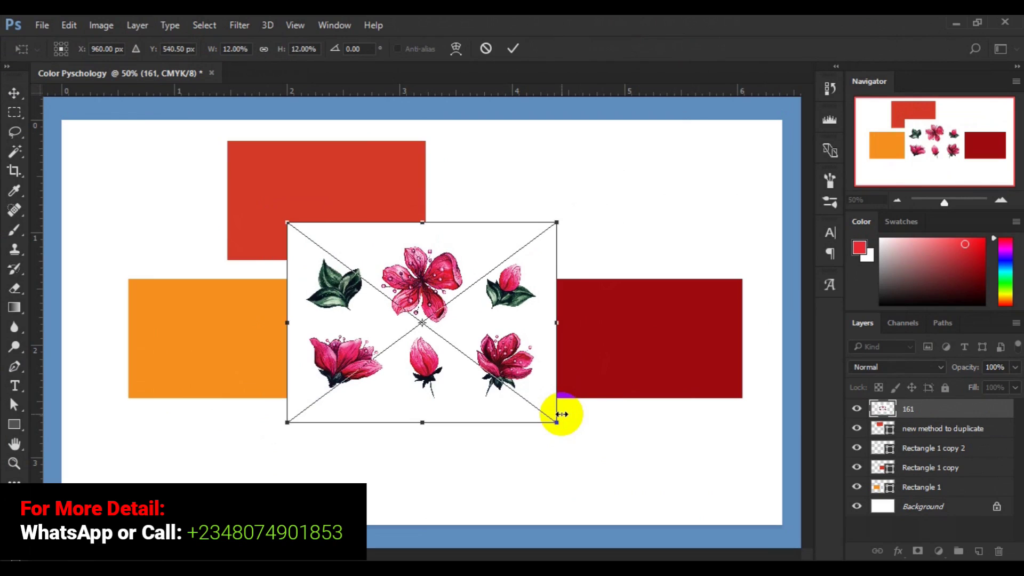
left_click(512, 49)
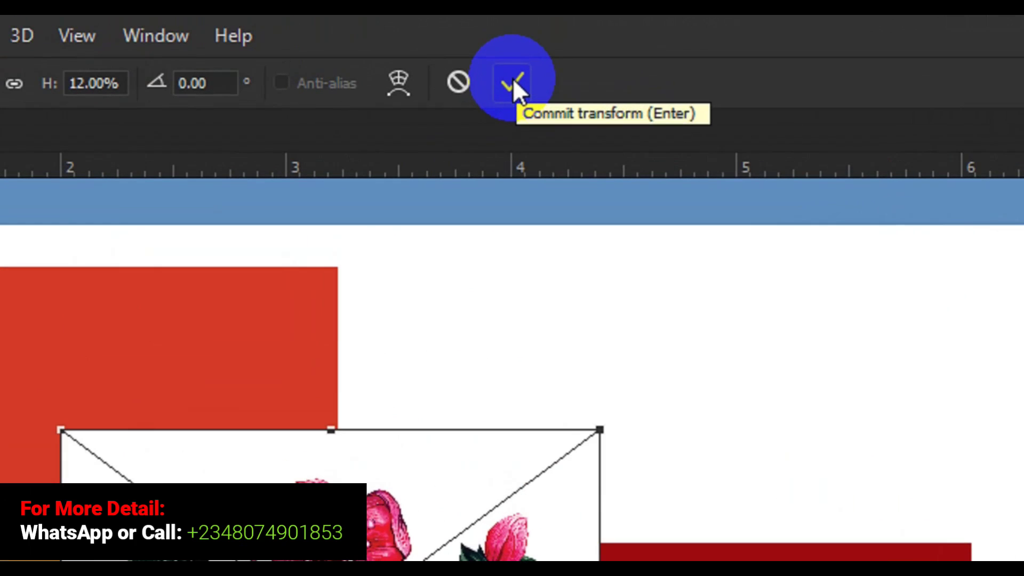
left_click(511, 80)
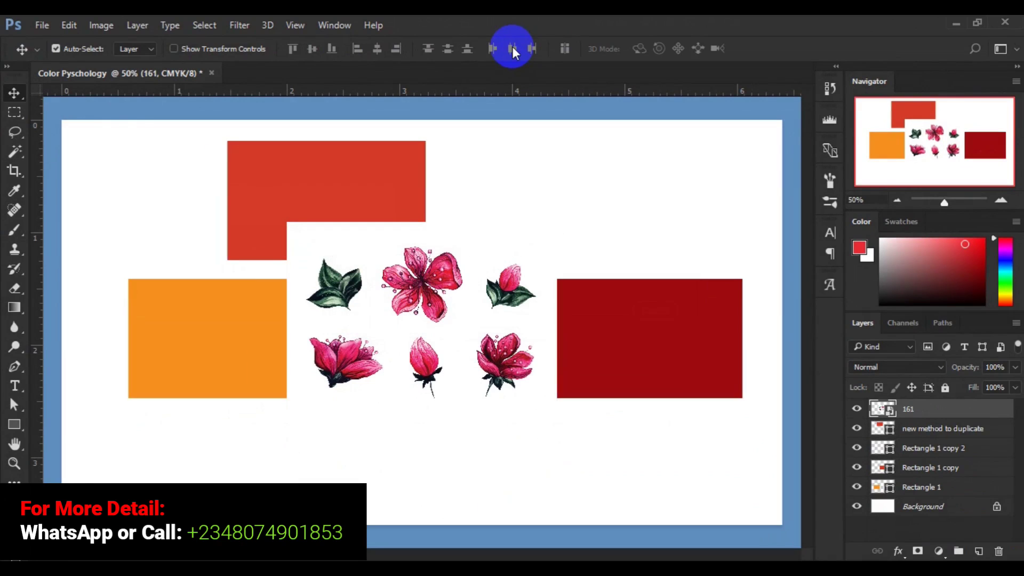
Move the flower image to the upper right of the canvas, and back over the rectangles.
left_click(437, 297)
left_click_drag(438, 298, 609, 211)
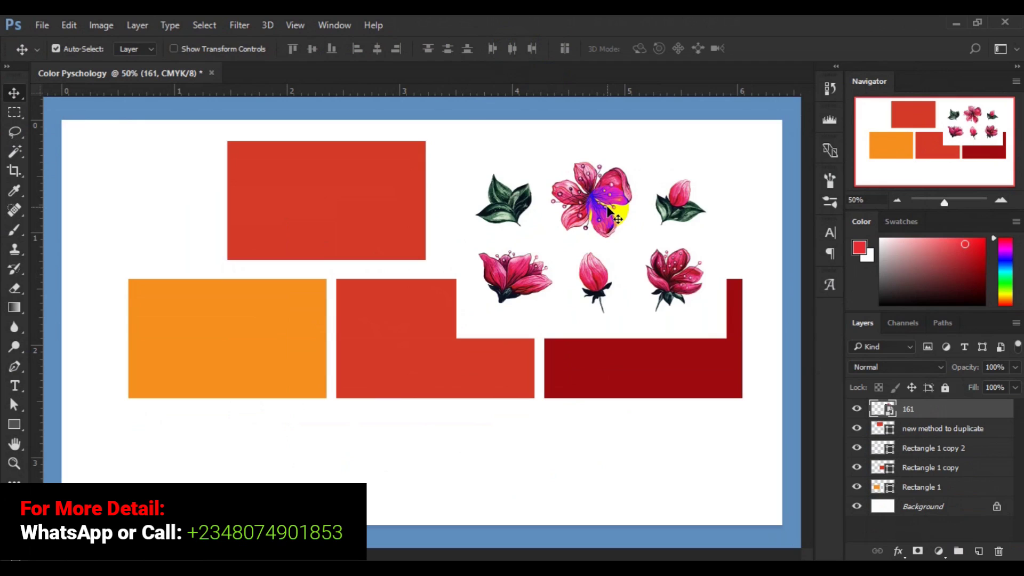
left_click_drag(609, 212, 389, 246)
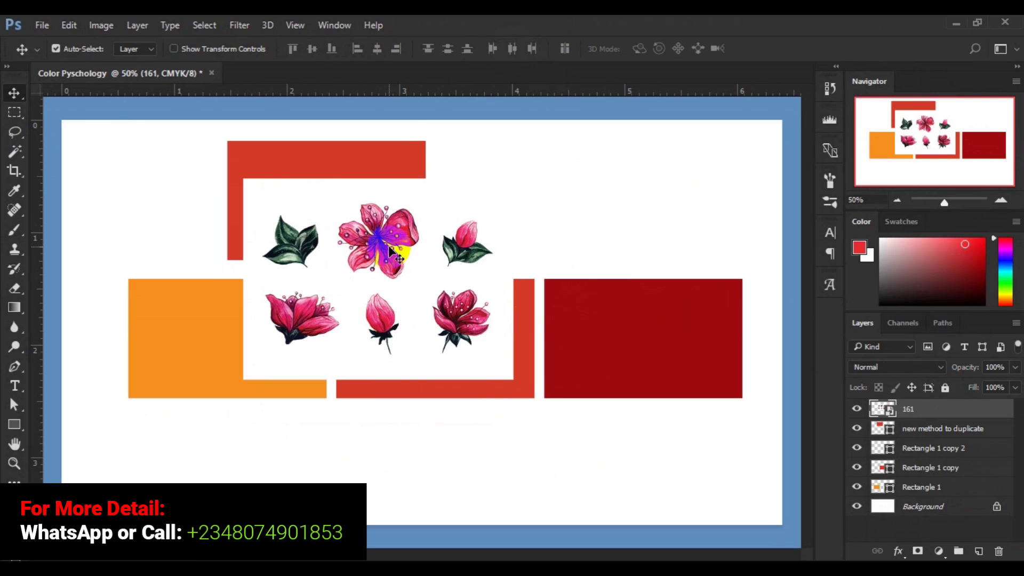
left_click(478, 265)
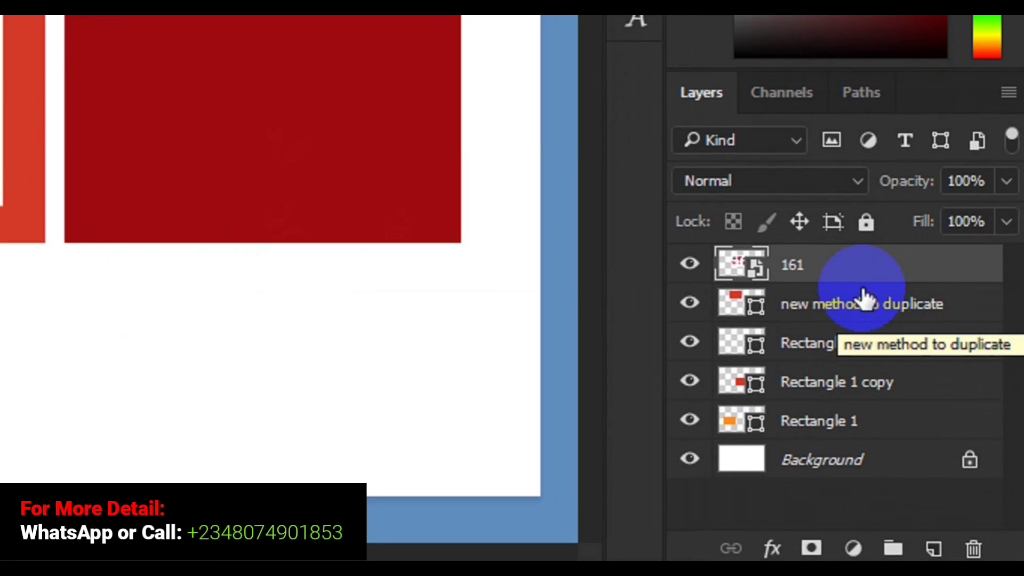
Reorder layer 161 to sit directly above Background and move the flowers below the rectangles on the canvas.
left_click_drag(848, 275, 834, 435)
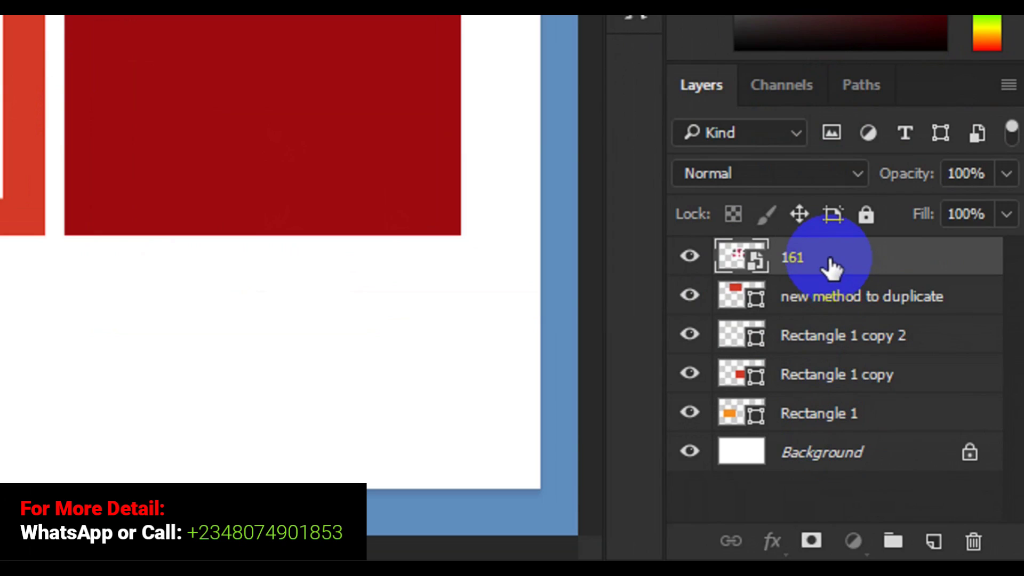
left_click_drag(830, 264, 840, 408)
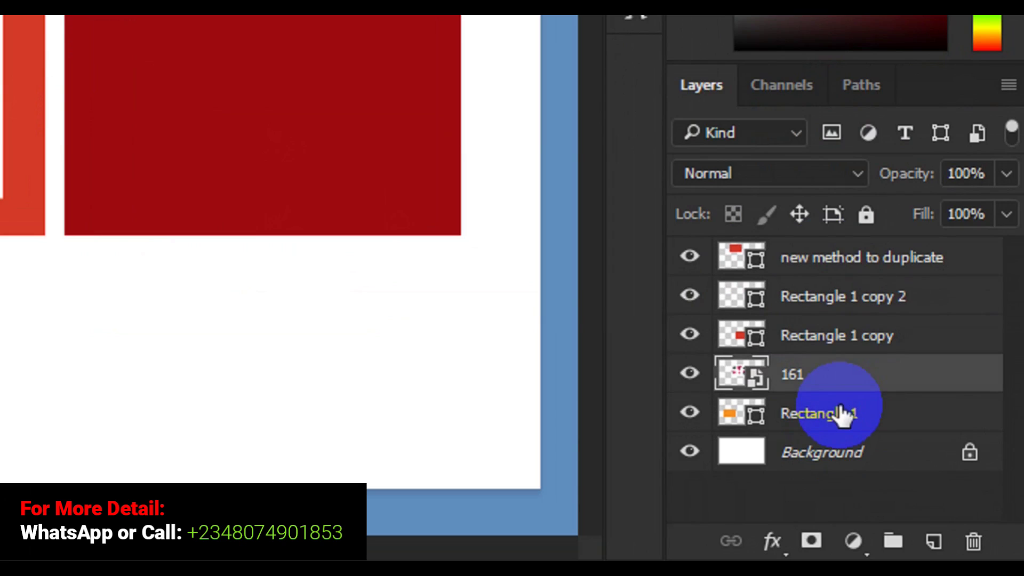
left_click(819, 376)
left_click_drag(819, 376, 813, 430)
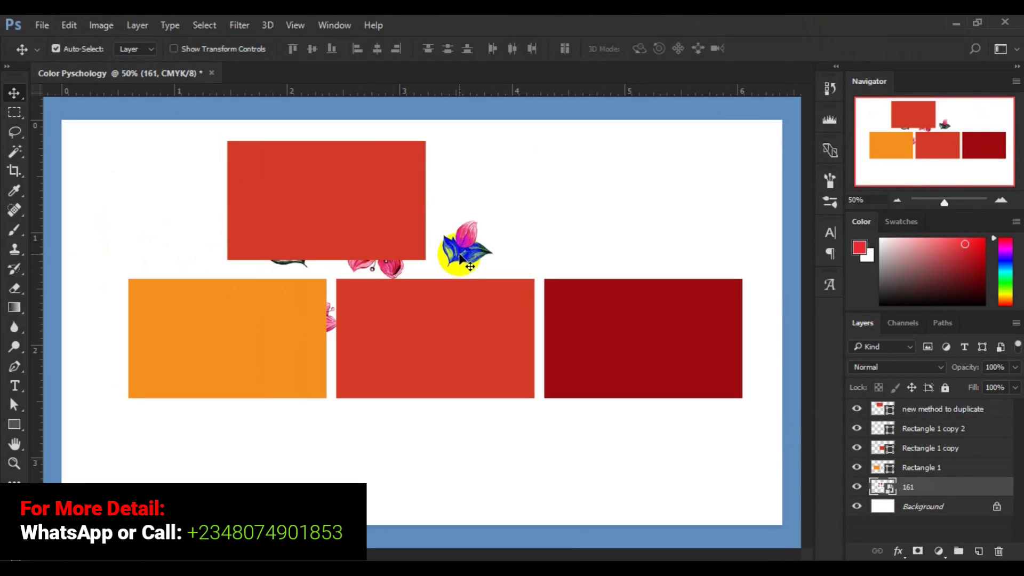
left_click_drag(461, 256, 394, 421)
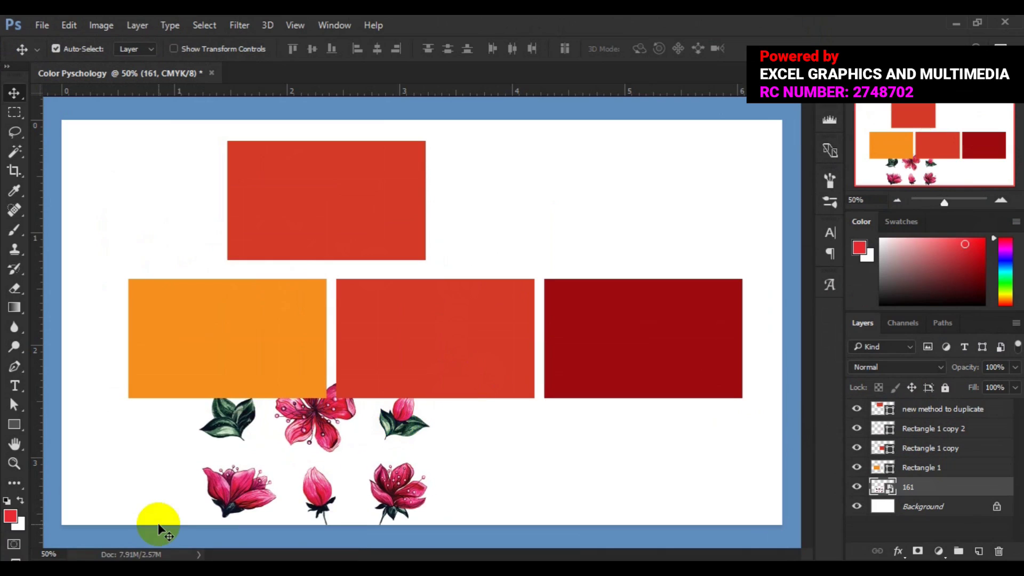
Recolor the orange rectangle with the dark plum (RGB 58, 18, 34) sampled from the centre of the large flower.
left_click(149, 361)
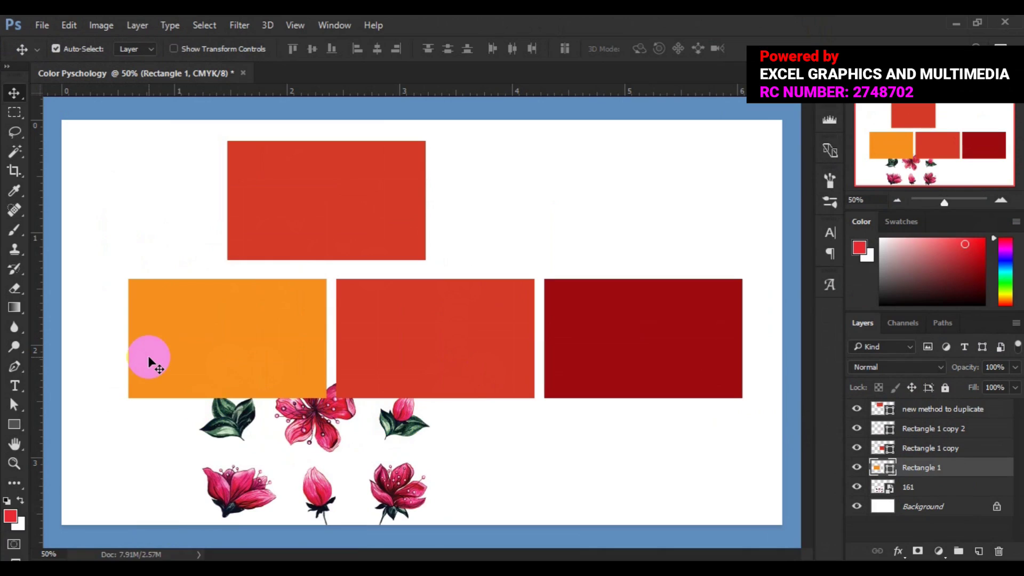
left_click_drag(907, 483, 892, 475)
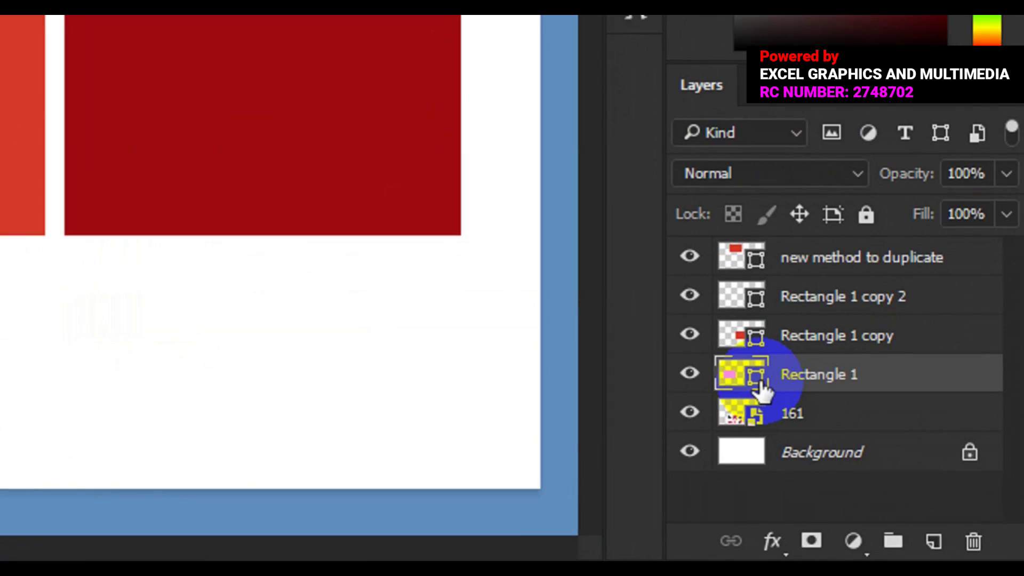
left_click(762, 391, "ctrl")
double_click(758, 385)
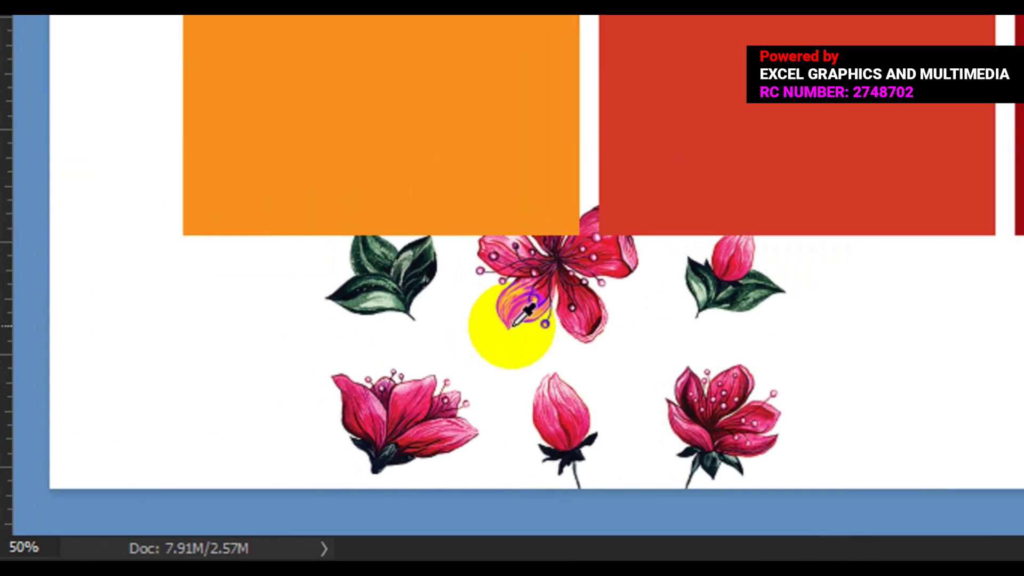
left_click(347, 284)
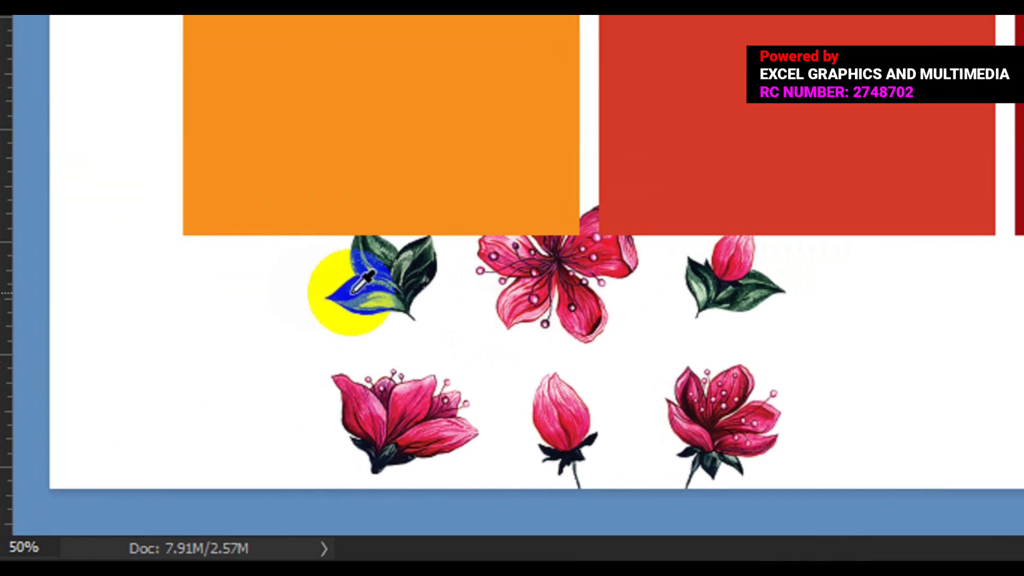
left_click(565, 256)
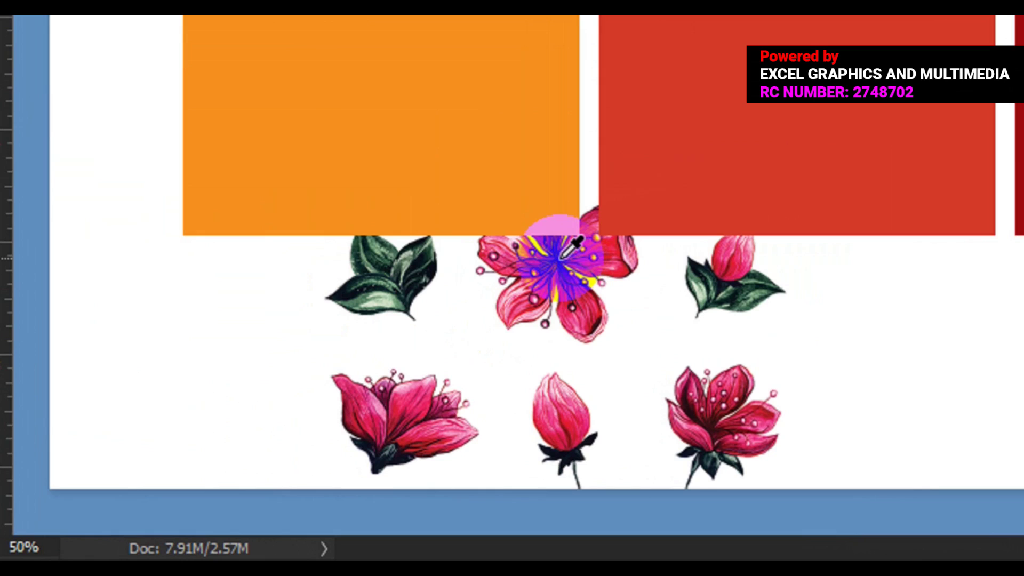
key("alt+BackSpace")
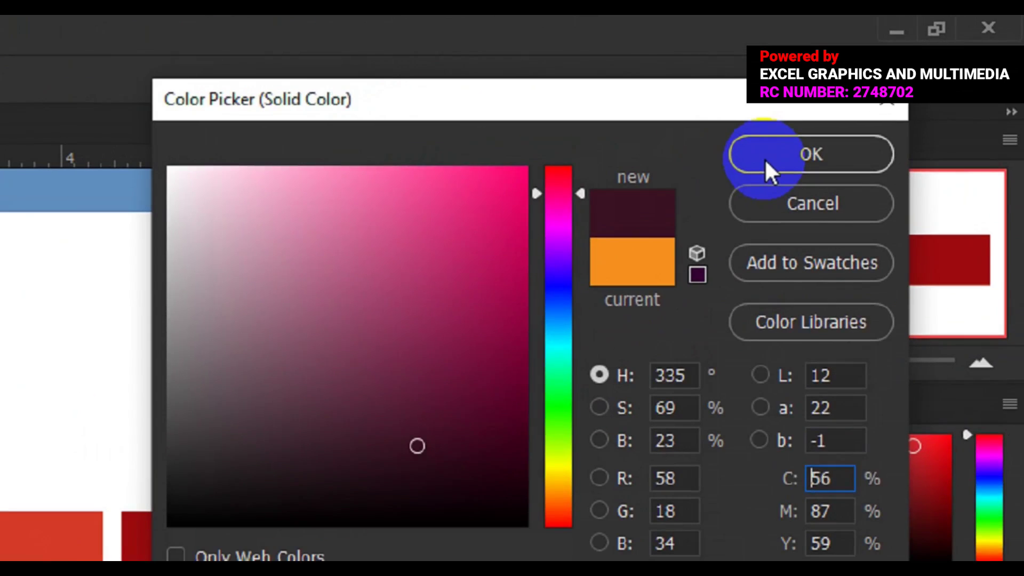
left_click(764, 158)
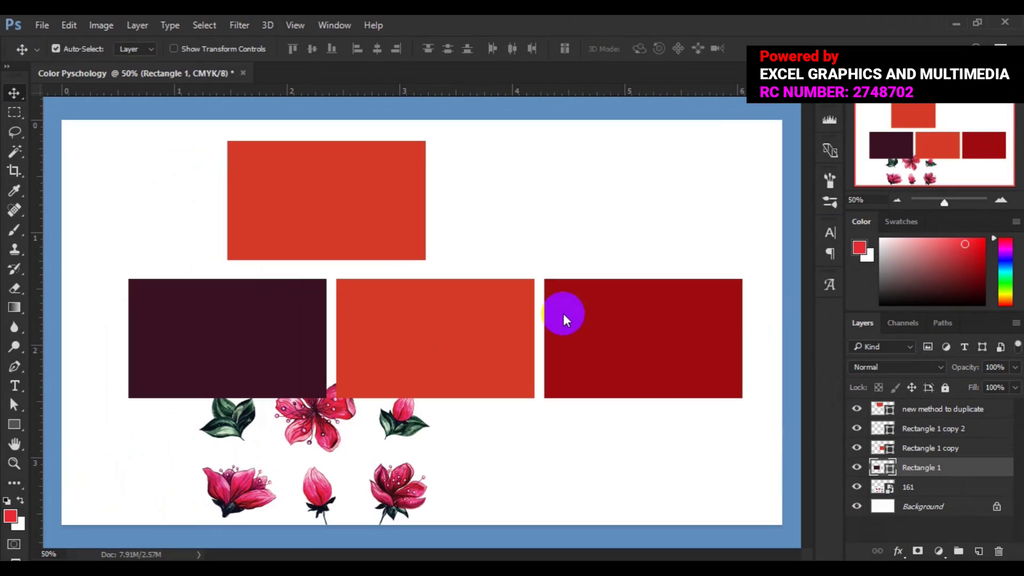
Recolor the middle rectangle of the lower row with pink e866a6 sampled from the large flower's lower petal.
left_click(453, 356)
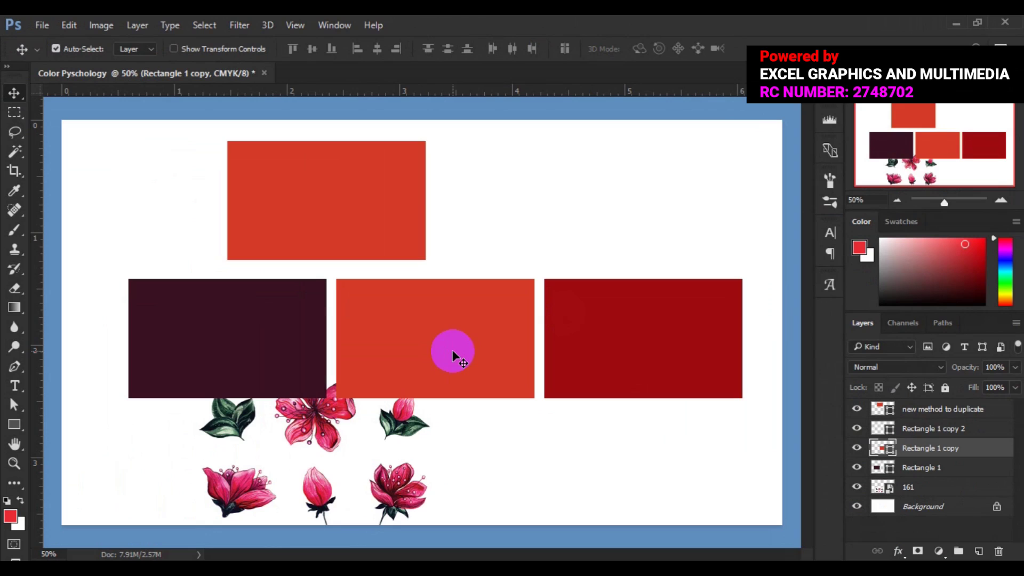
right_click(893, 451)
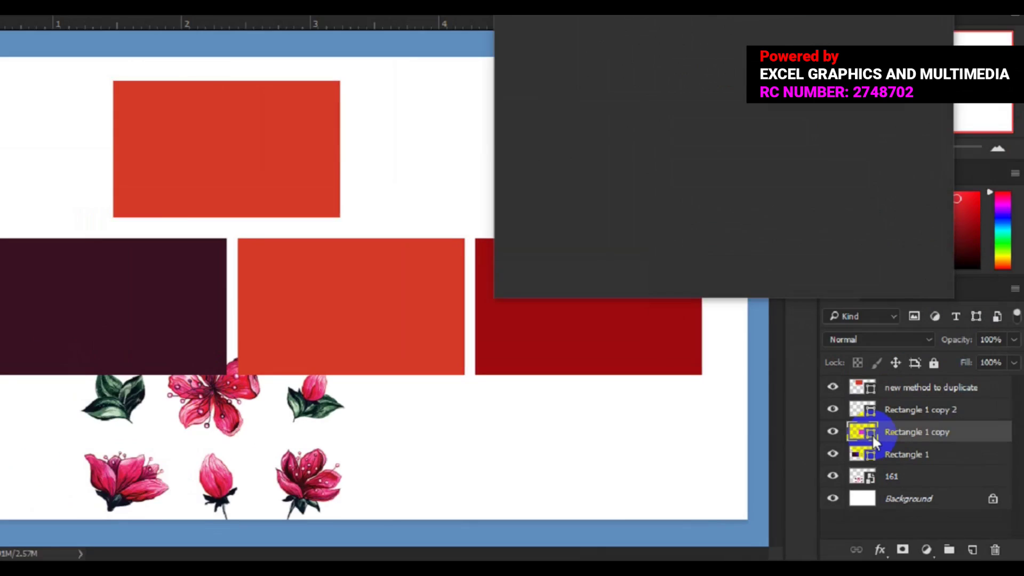
double_click(760, 341)
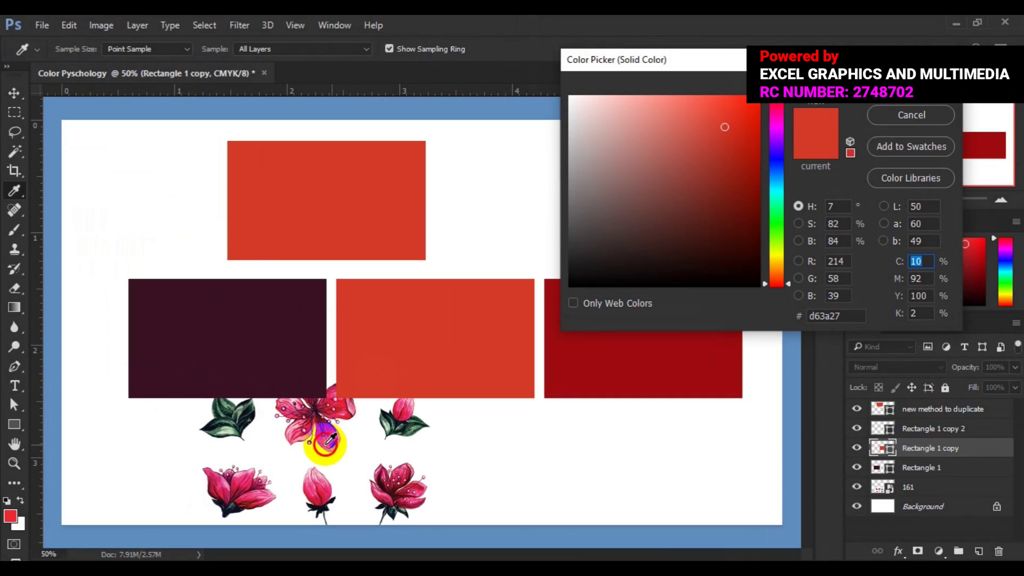
left_click(326, 447)
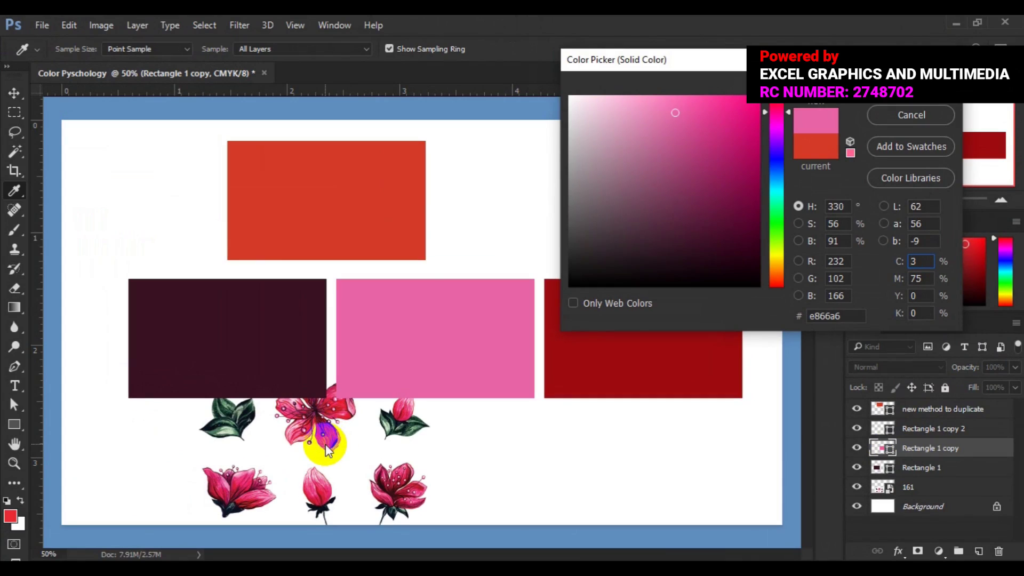
left_click(922, 104)
key("v")
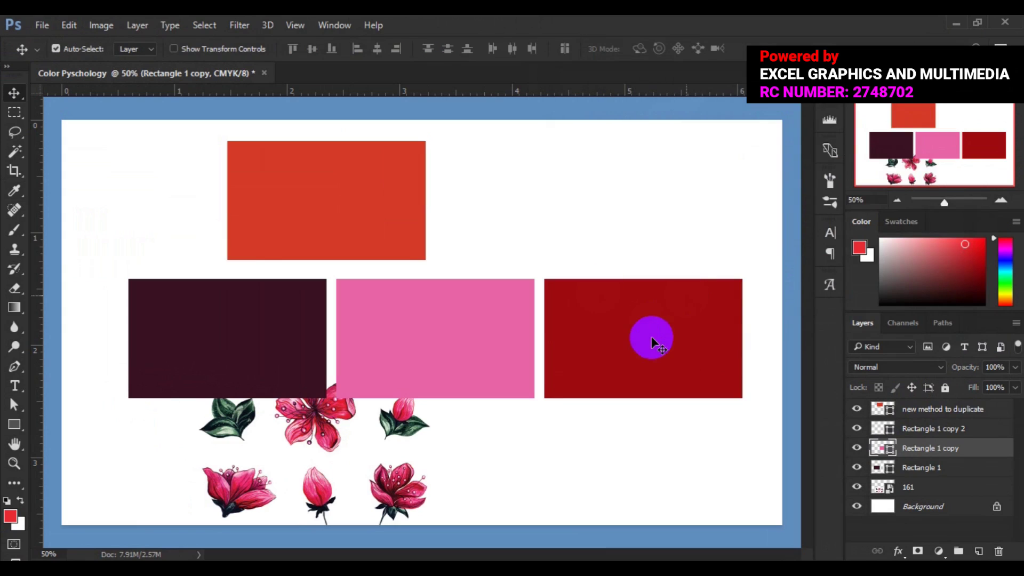
Recolor the last rectangle of the lower row with light pink f0b5d3 sampled from the large flower's lower petal.
left_click(649, 342)
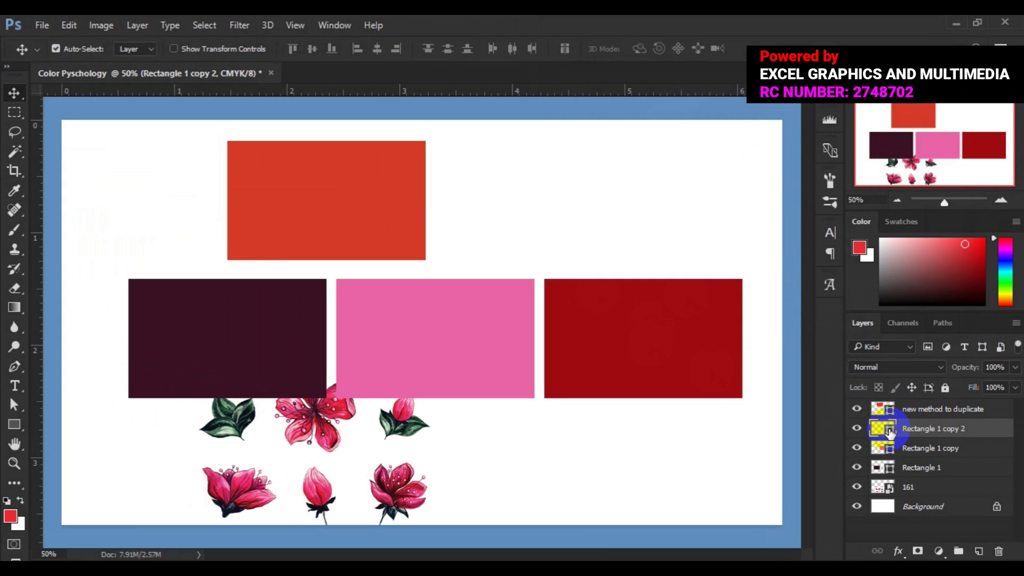
double_click(889, 429)
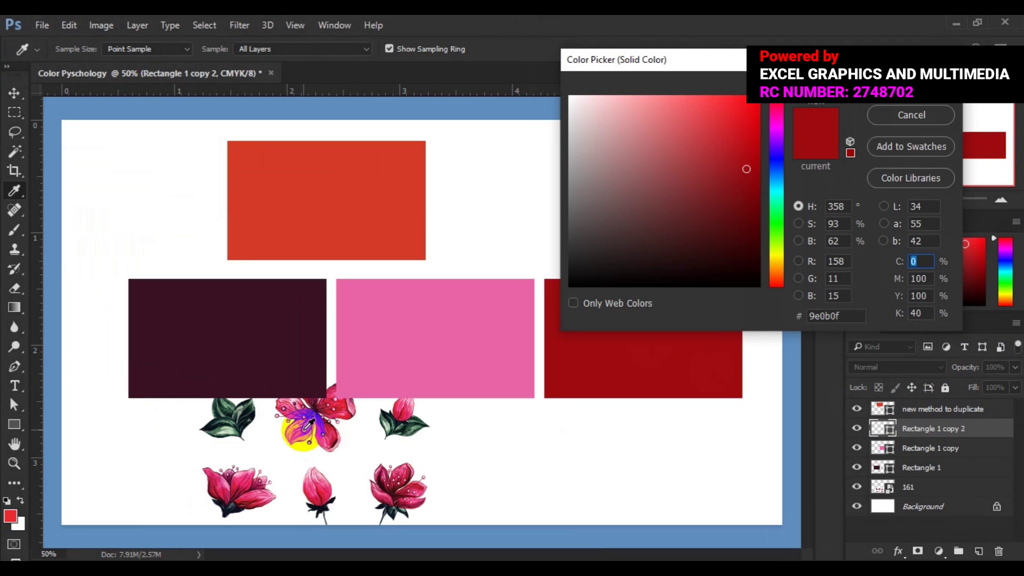
left_click(304, 433)
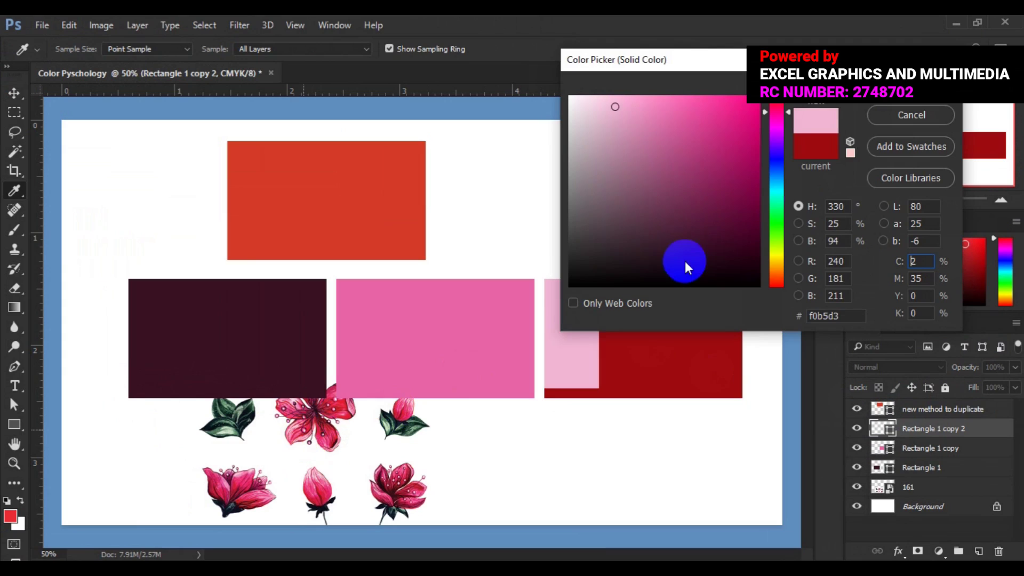
left_click(888, 103)
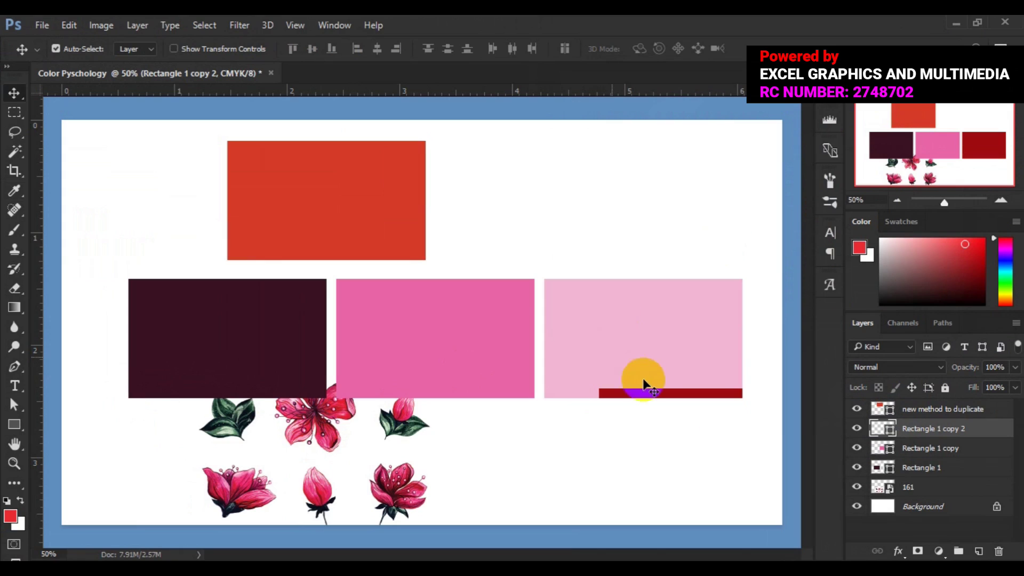
Recolor the orange rectangle above the row with dark red 580b15 sampled from the large flower.
left_click(359, 213)
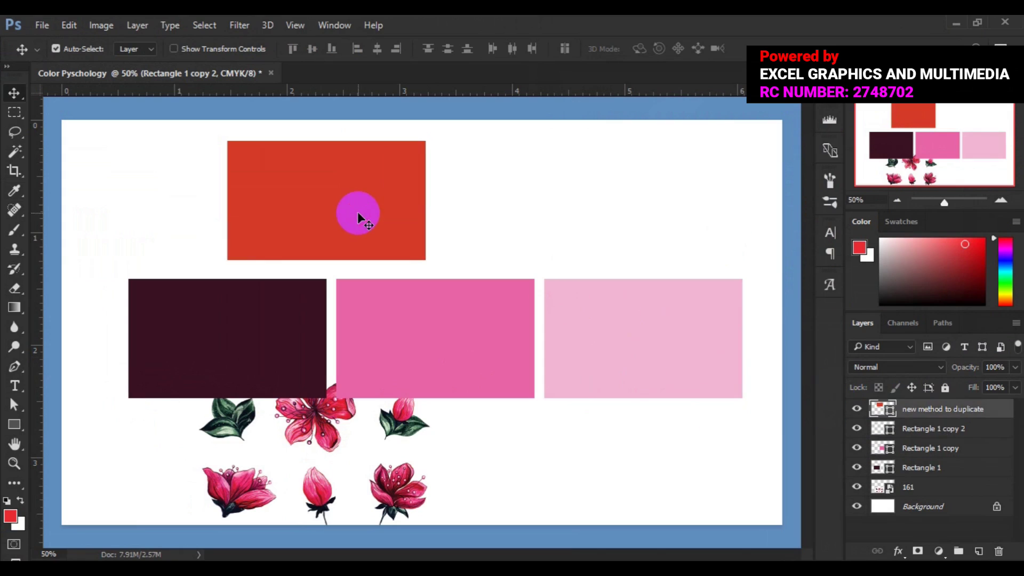
left_click(884, 411)
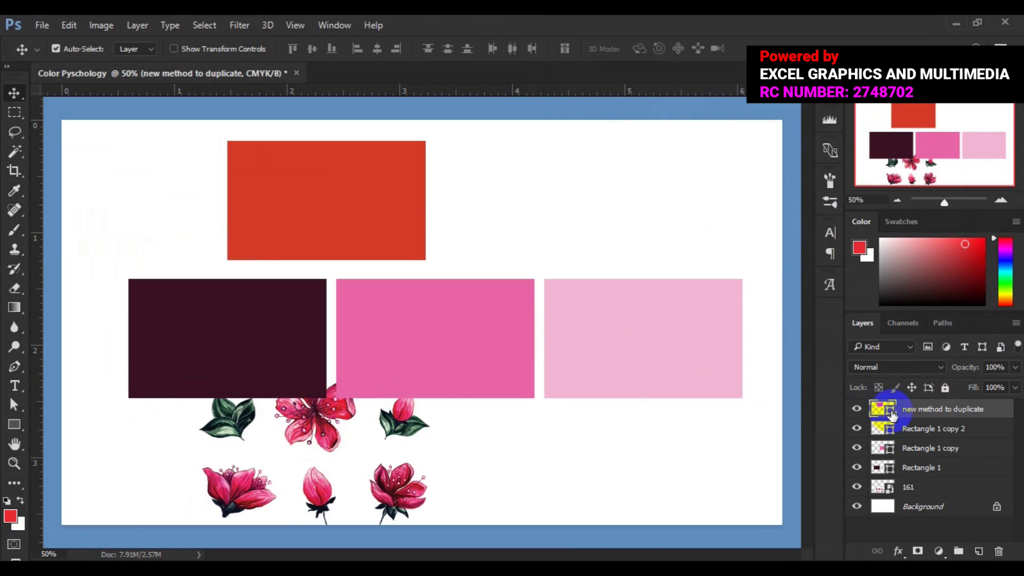
double_click(884, 408)
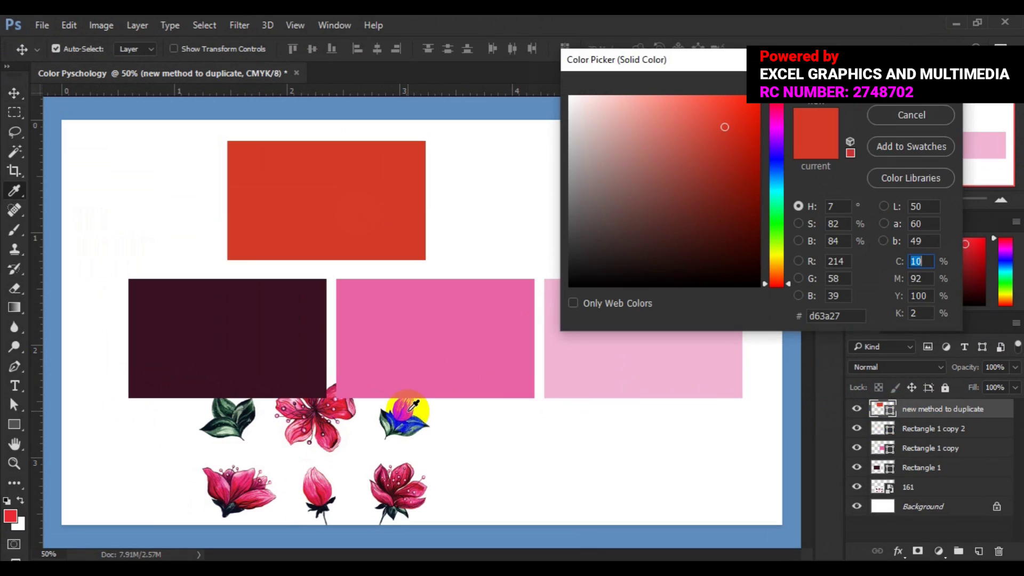
left_click(325, 409)
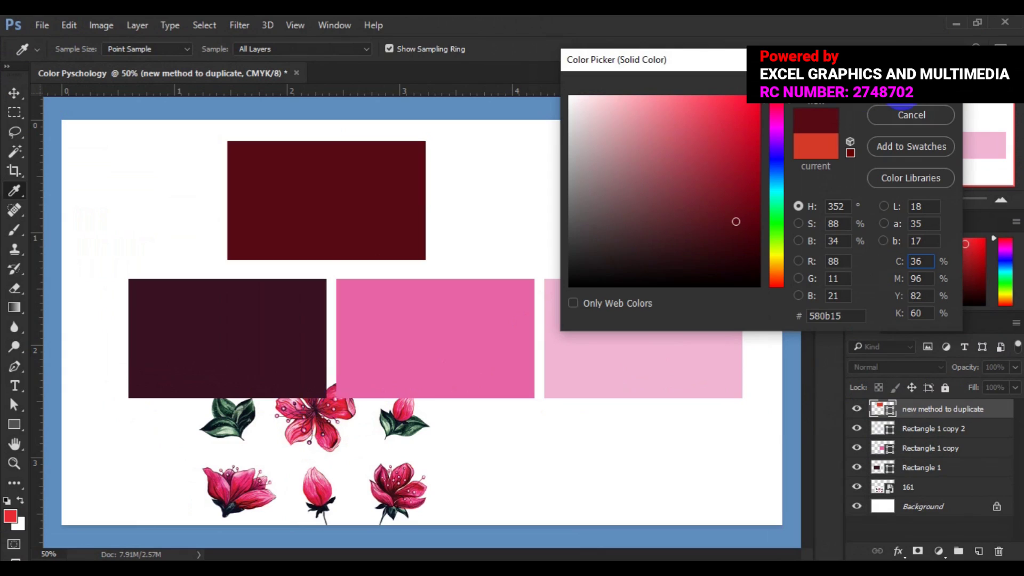
left_click(908, 95)
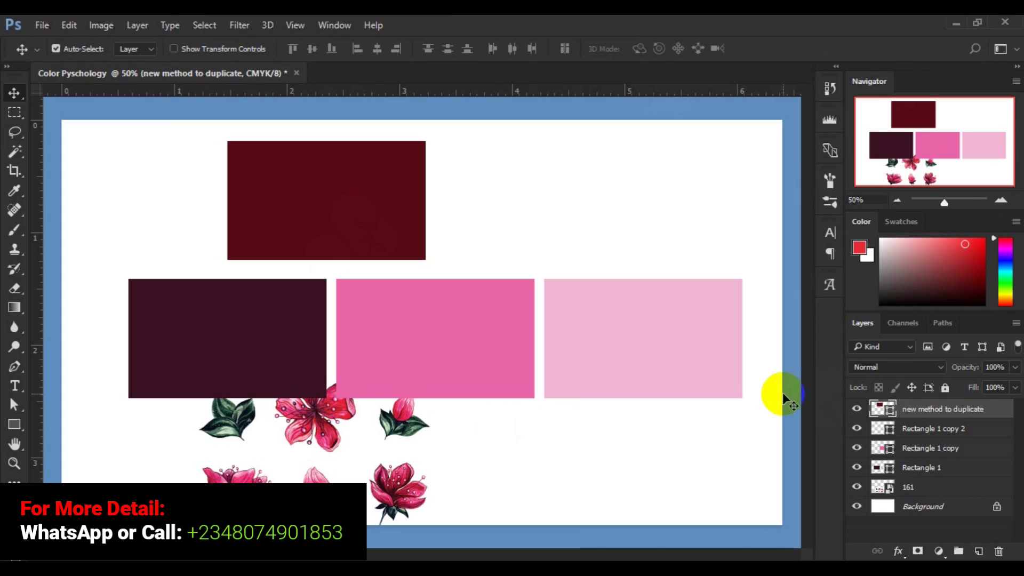
Add a Gradient Overlay through the blending options of the layer "new method to duplicate", keeping the canvas rectangle in view.
left_click_drag(948, 413, 948, 416)
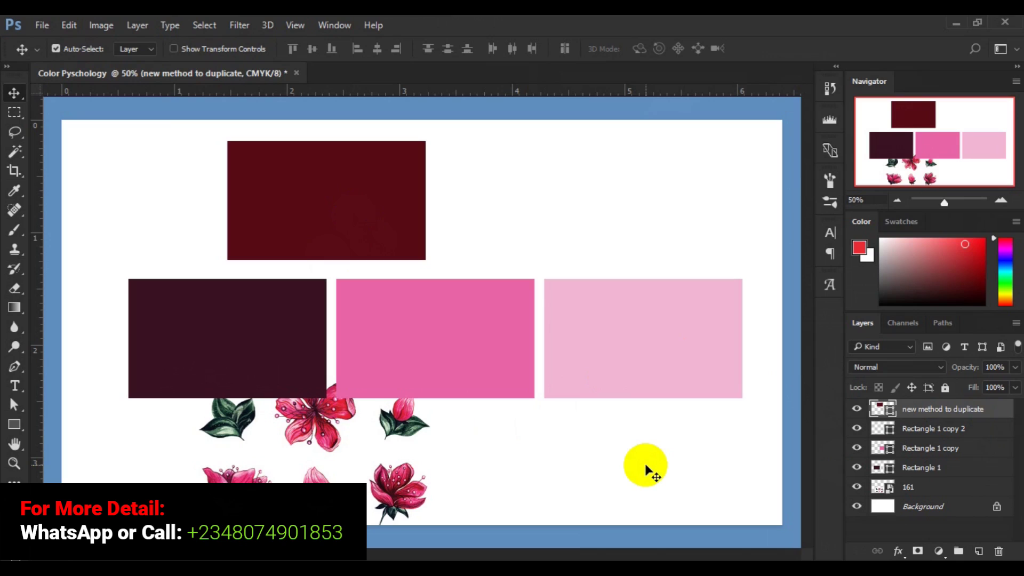
left_click_drag(304, 219, 331, 220)
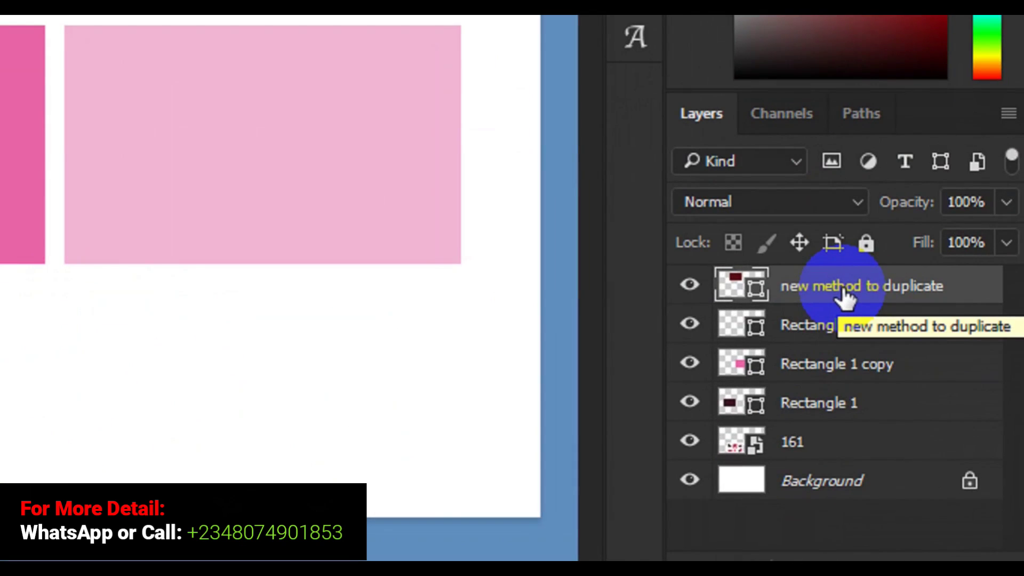
right_click(844, 292)
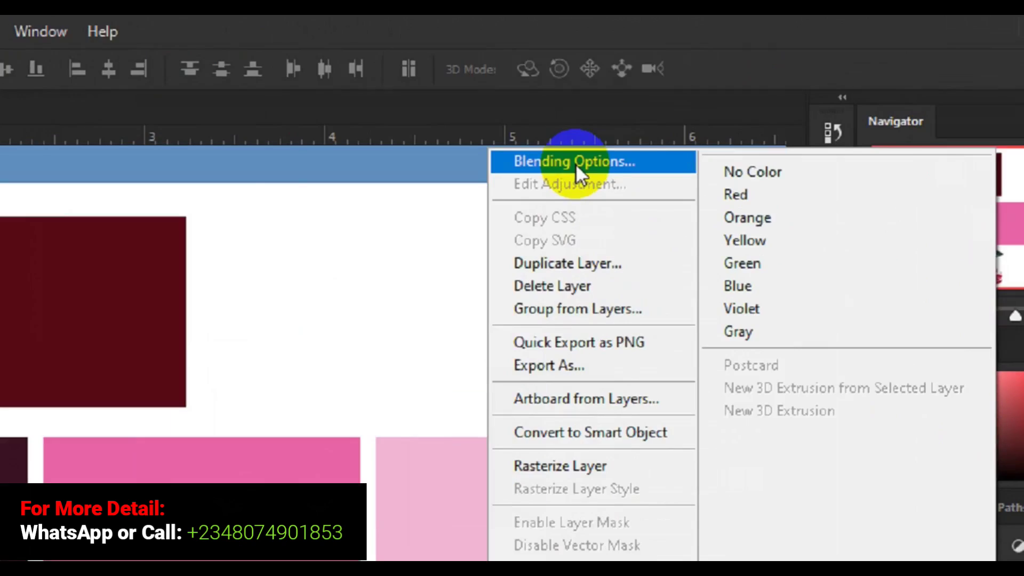
left_click(576, 164)
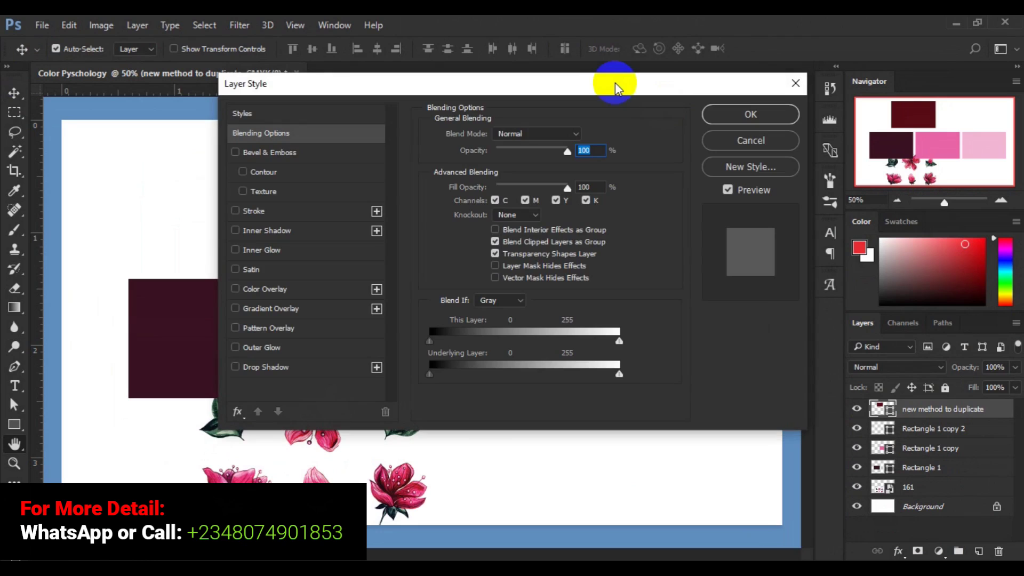
left_click_drag(616, 82, 870, 35)
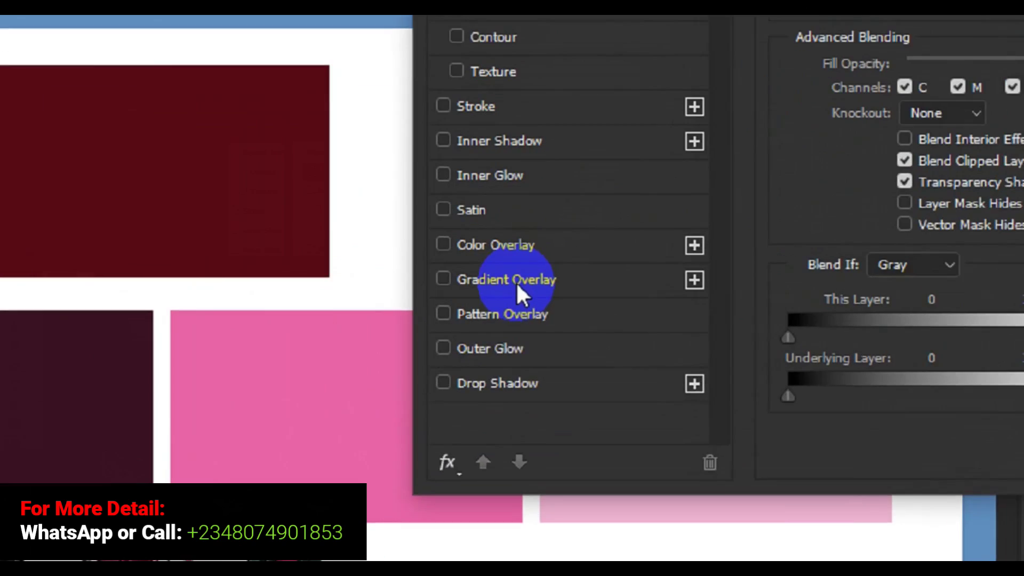
left_click(504, 290)
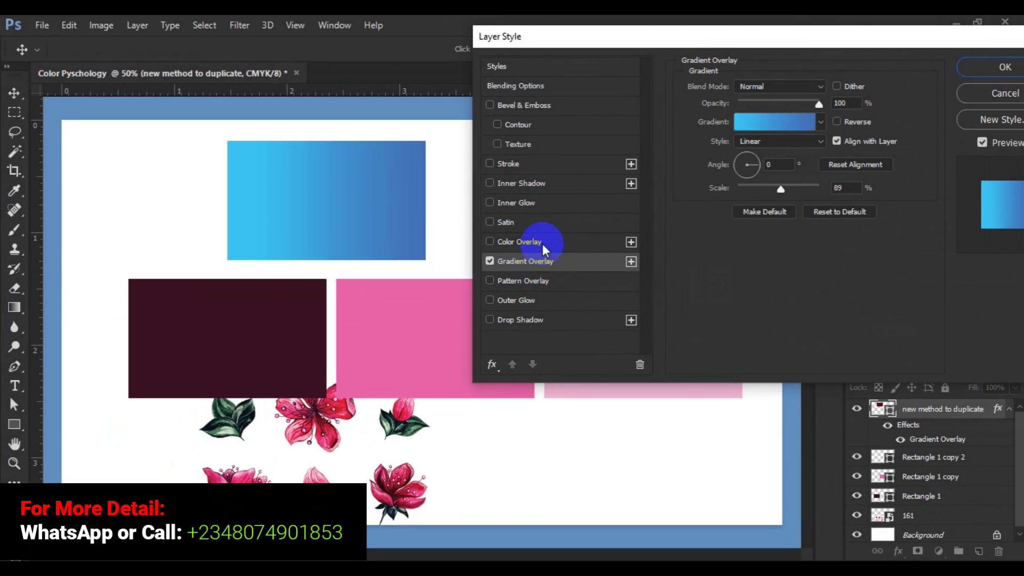
left_click(321, 211)
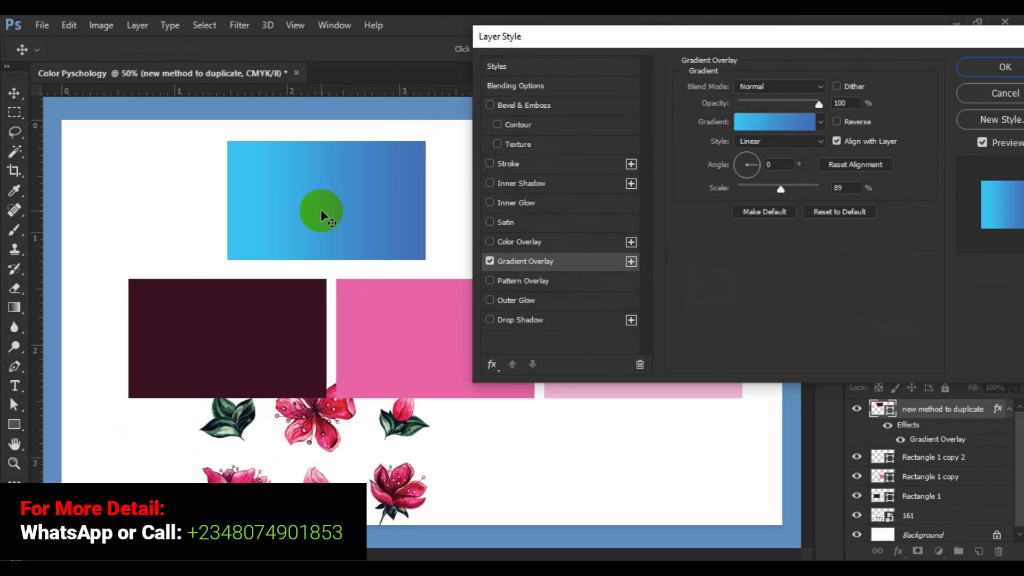
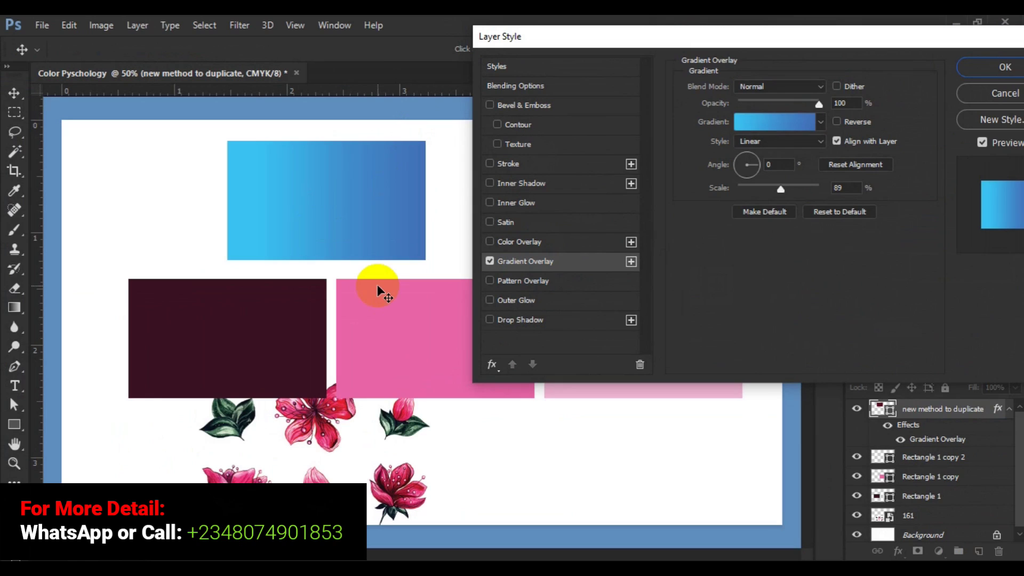
left_click_drag(289, 217, 272, 169)
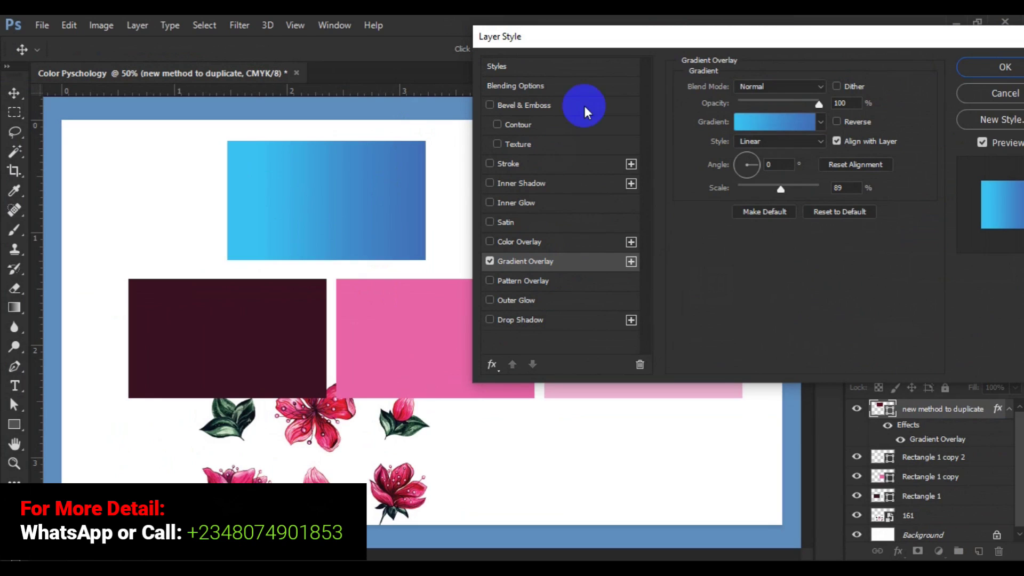
left_click_drag(286, 219, 274, 222)
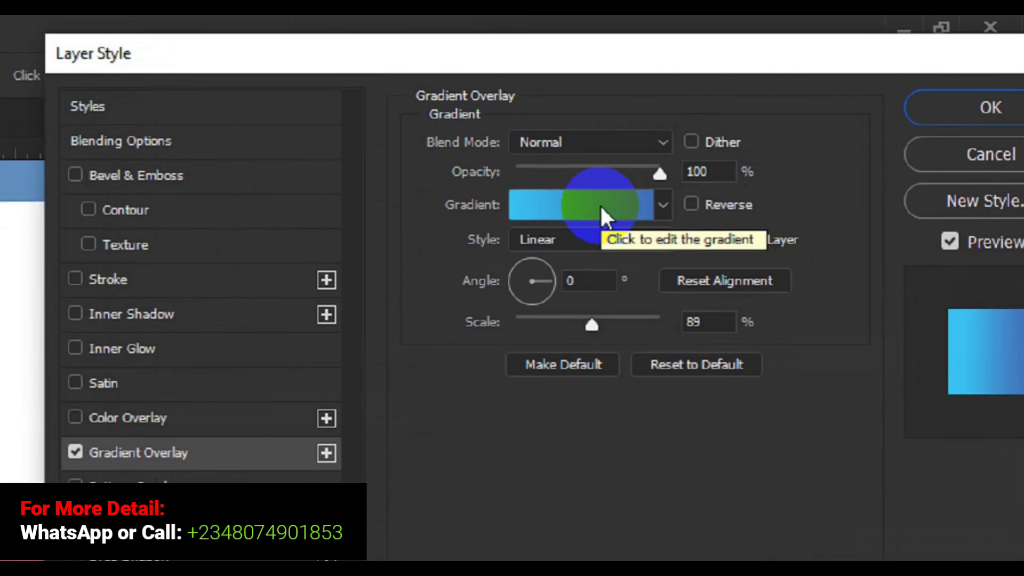
Edit the overlay's gradient, try the dark red, pink-to-red and Grey presets, and choose the light-to-dark blue preset.
left_click(548, 230)
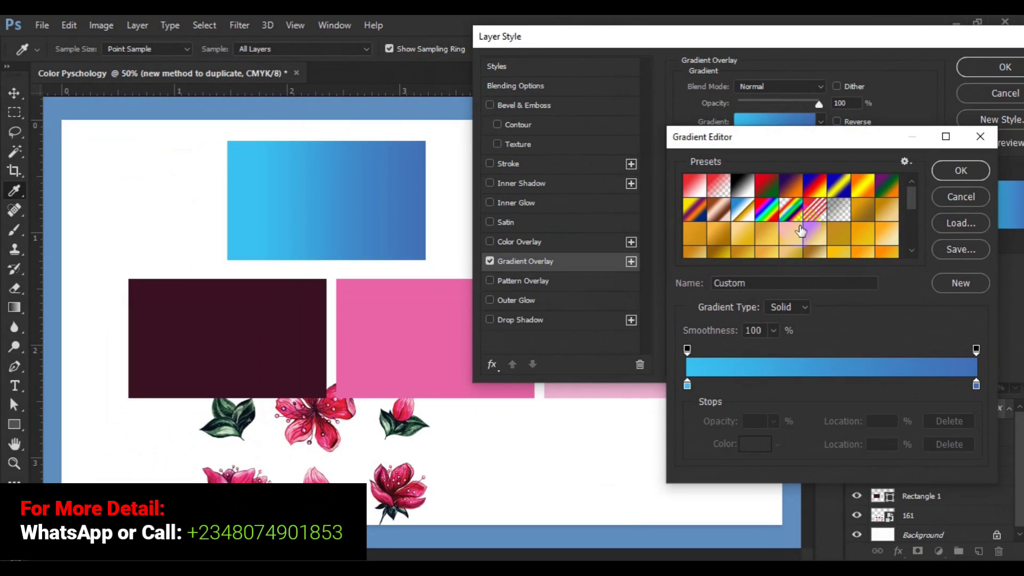
left_click_drag(911, 169, 913, 254)
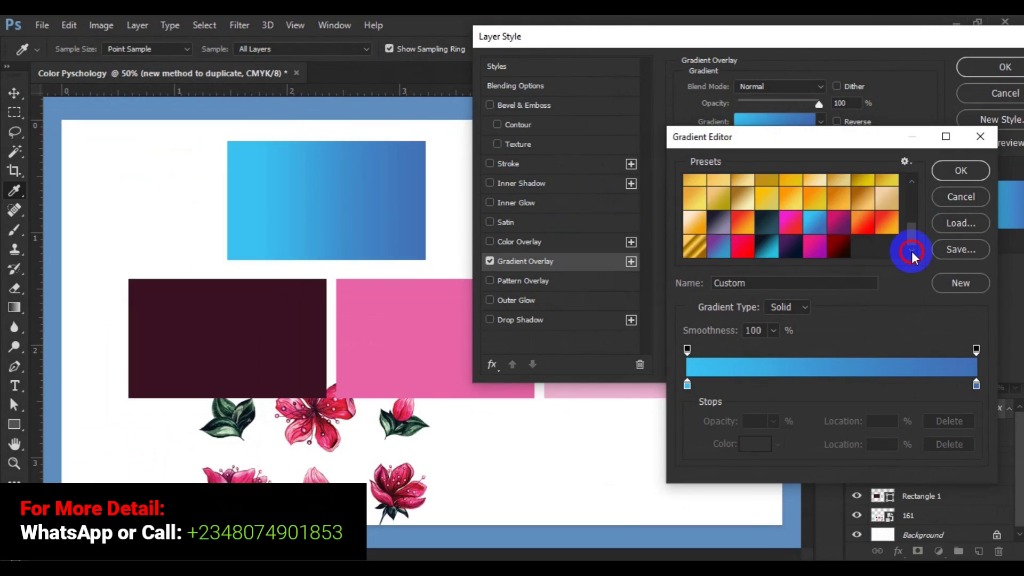
left_click_drag(913, 238, 910, 199)
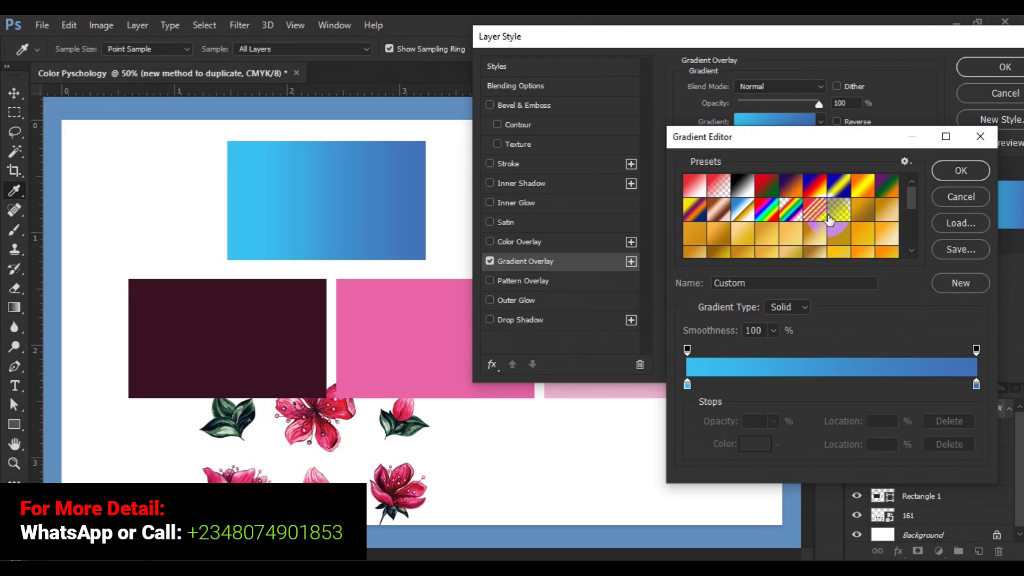
left_click_drag(914, 201, 846, 259)
left_click(844, 255)
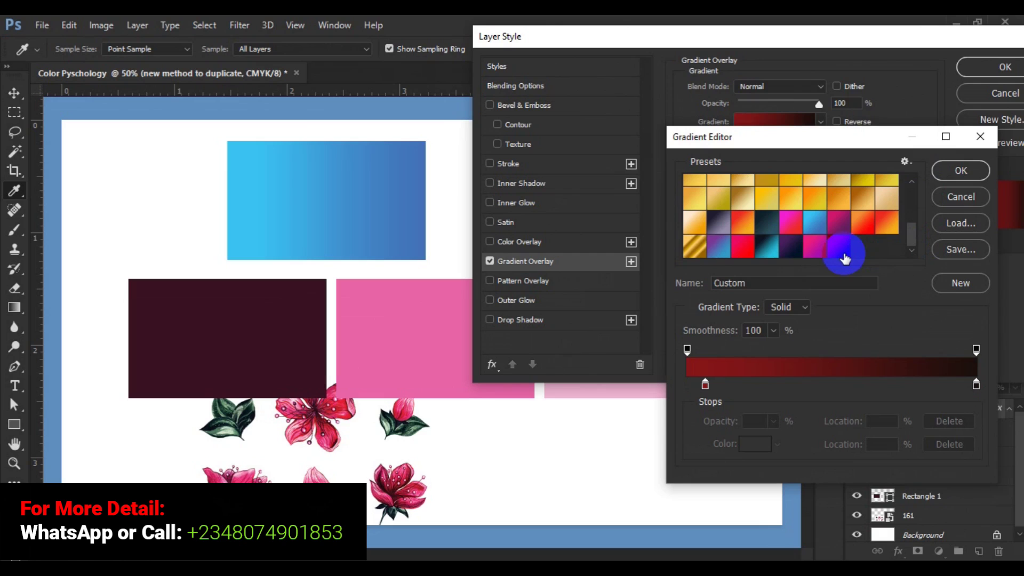
left_click(793, 227)
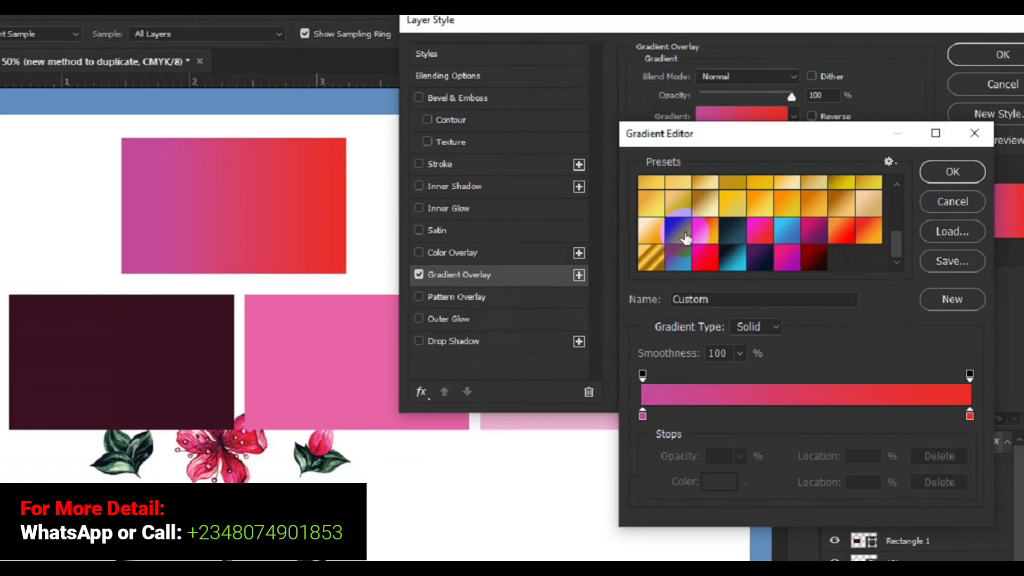
left_click(626, 243)
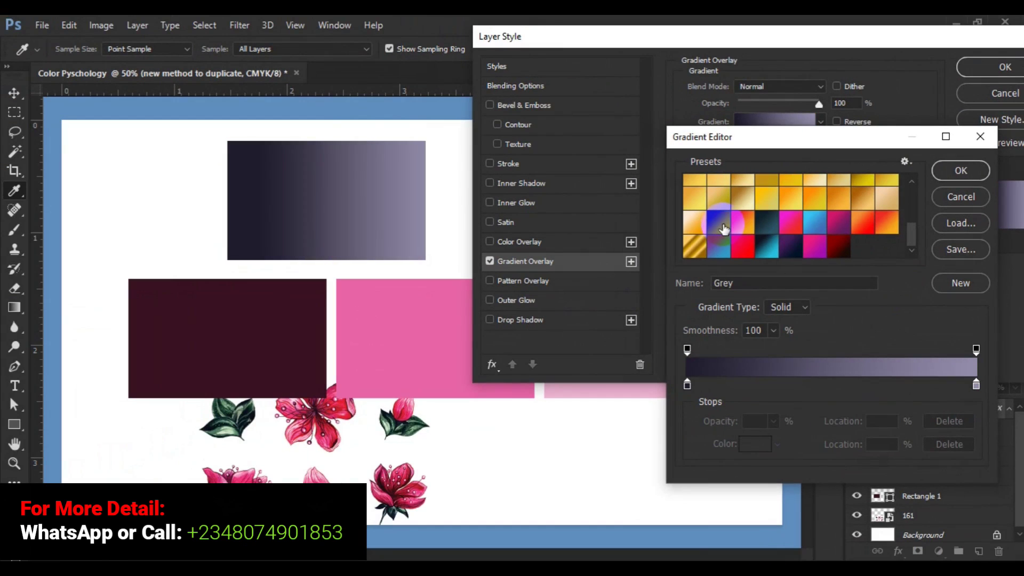
left_click(815, 224)
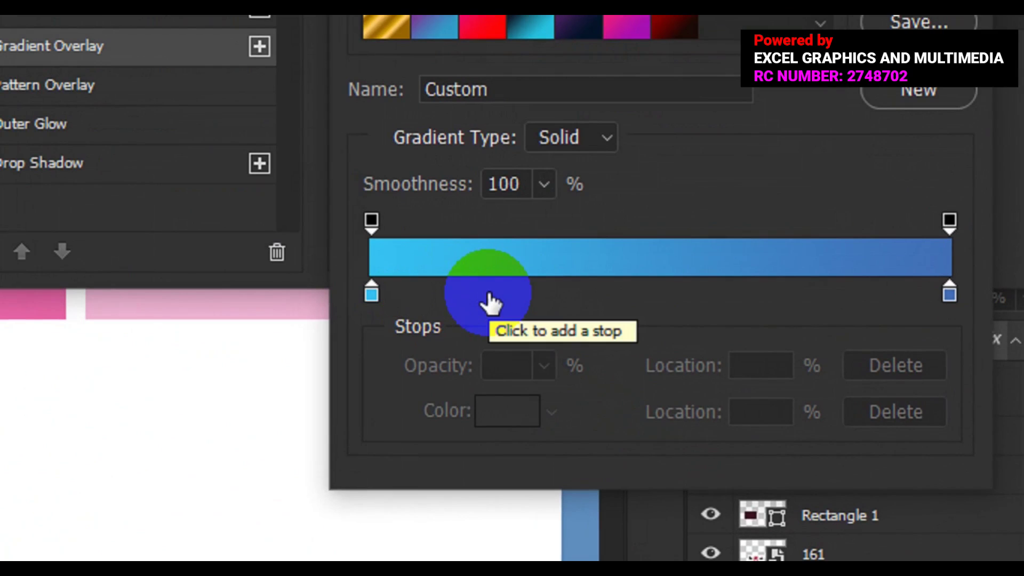
Try dark teal shades for the gradient's first color stop, and set it to dark maroon 3a1222 sampled from the lower row's first rectangle.
left_click(371, 295)
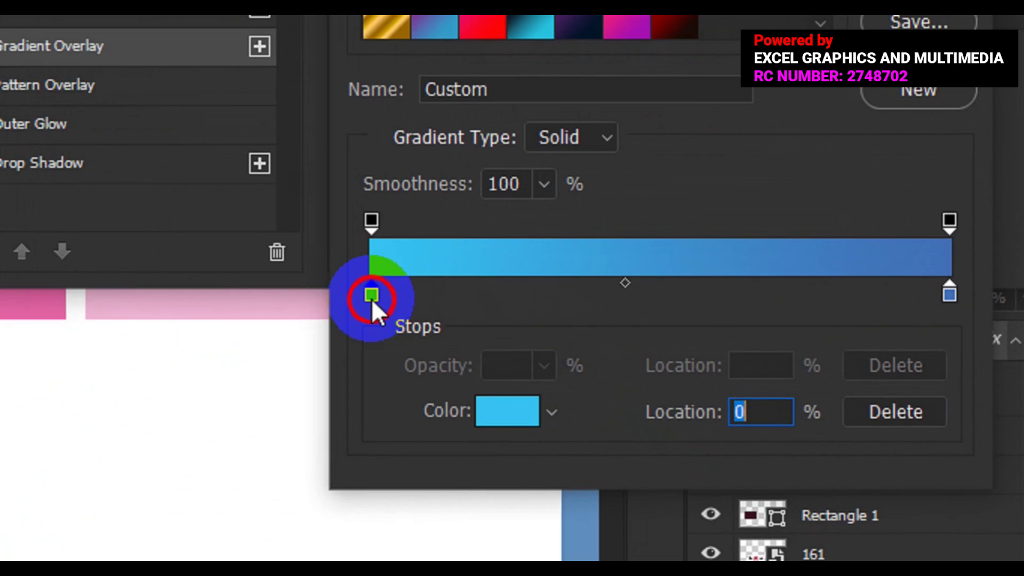
double_click(372, 295)
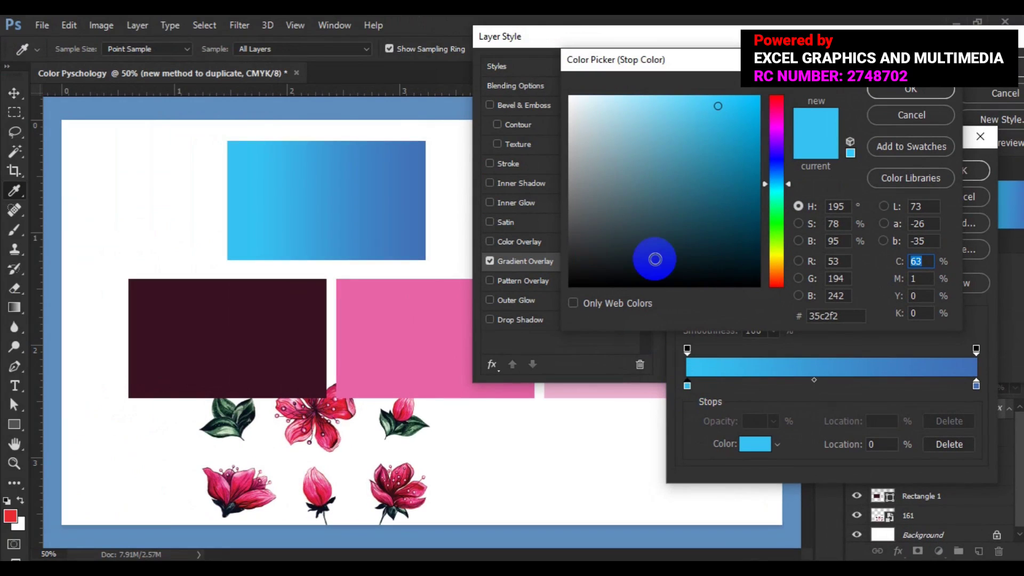
left_click(737, 252)
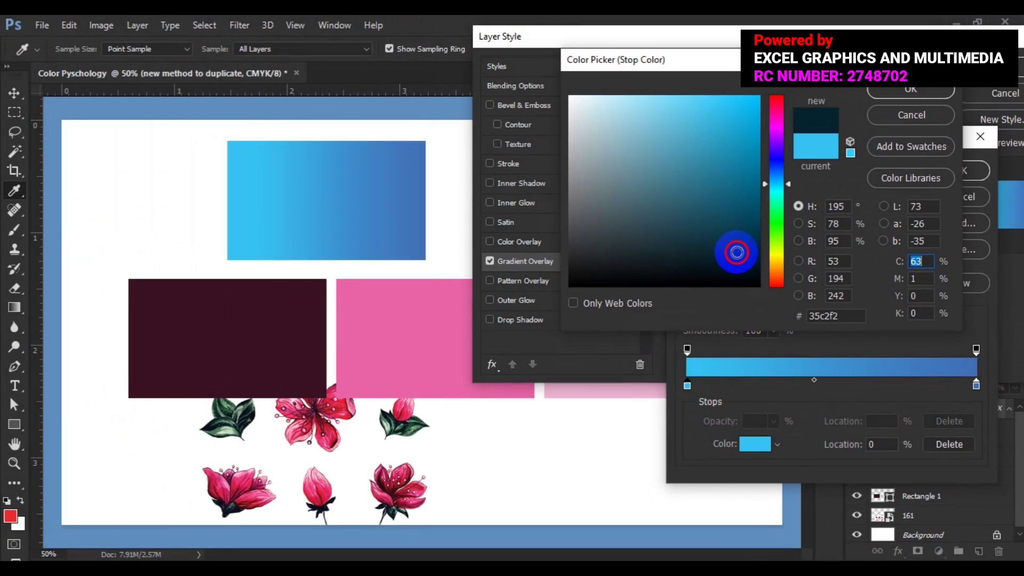
left_click(756, 236)
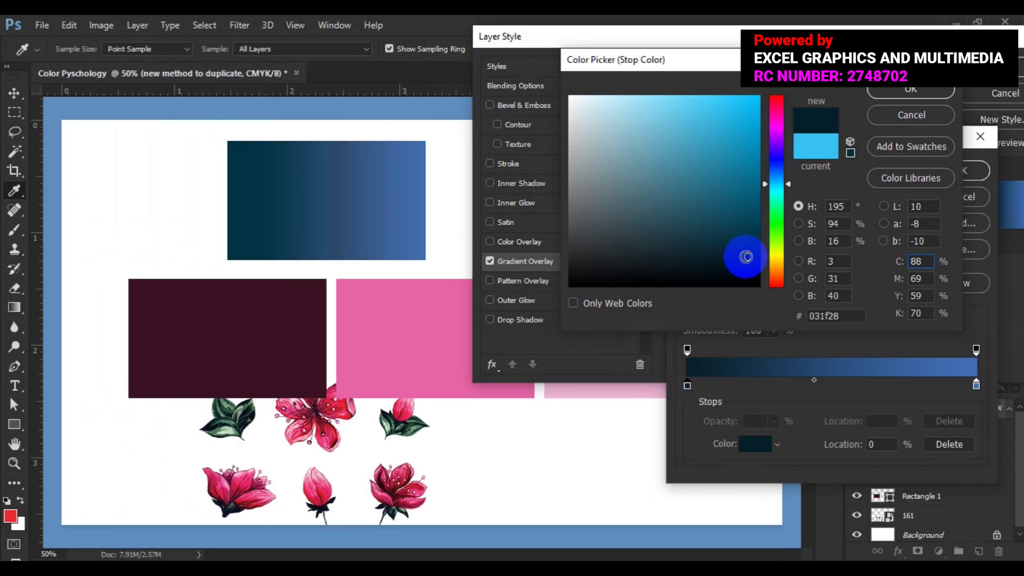
left_click(731, 232)
left_click(748, 216)
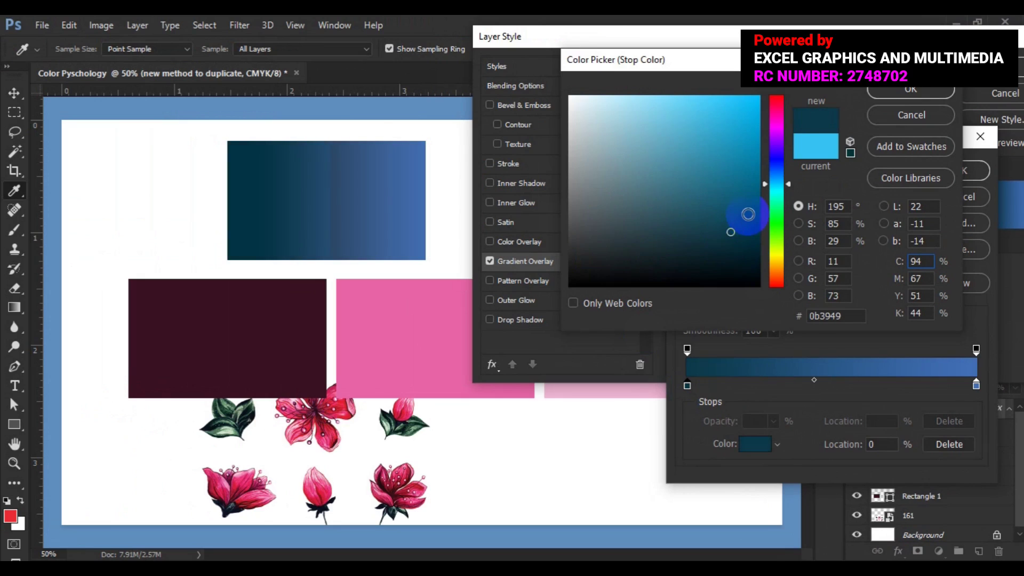
left_click(751, 230)
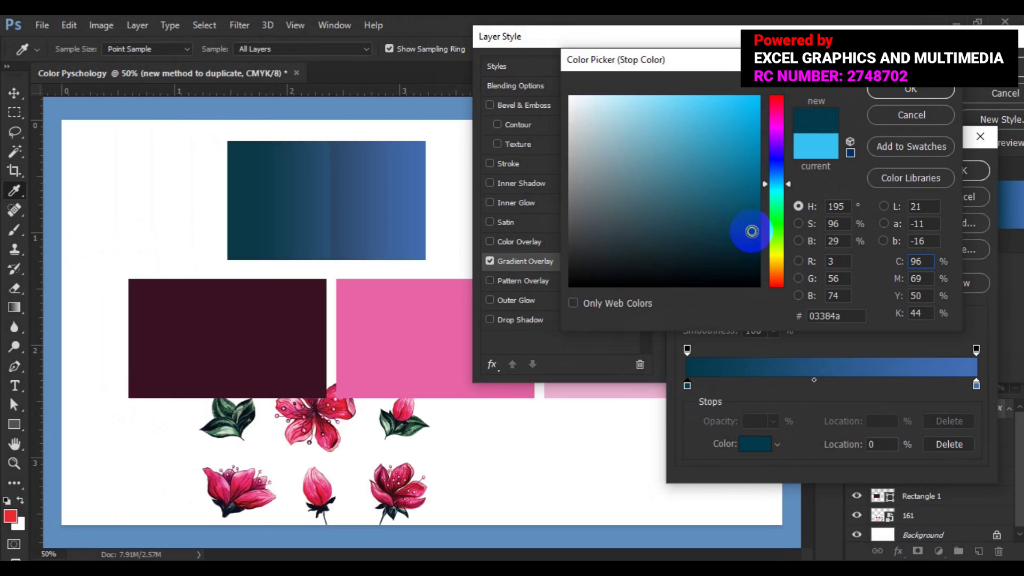
left_click(756, 209)
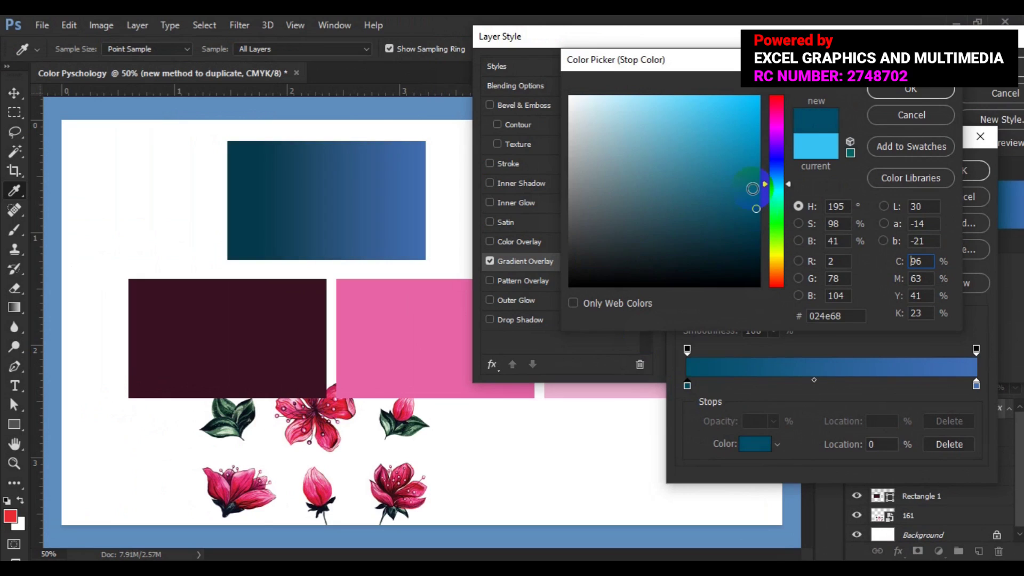
left_click(727, 224)
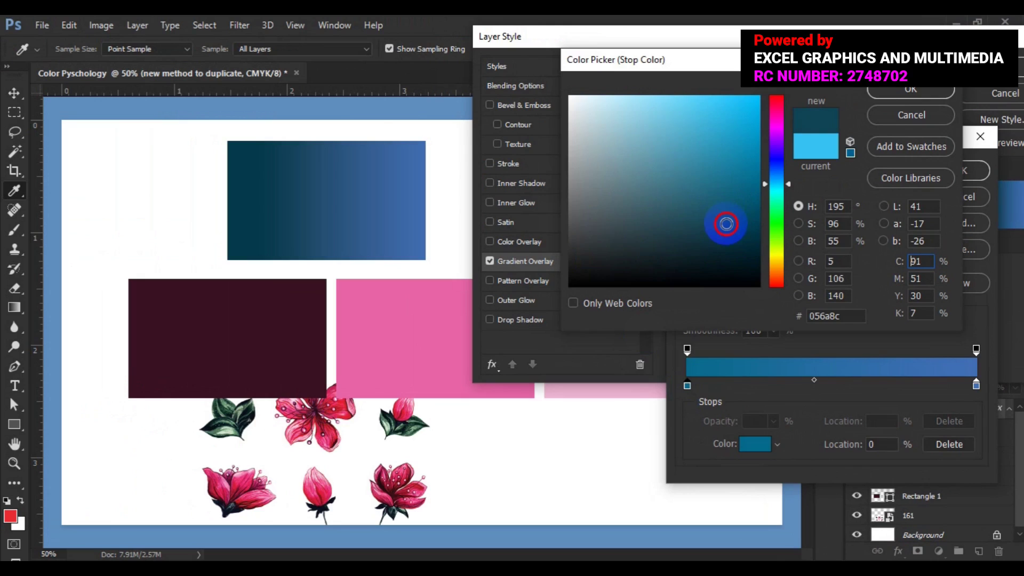
left_click(741, 243)
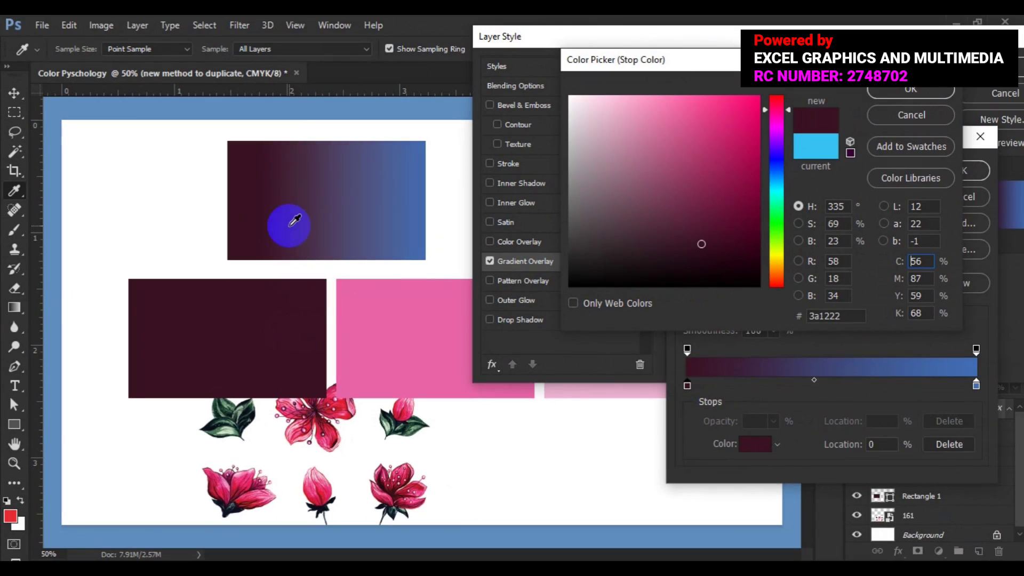
left_click(912, 115)
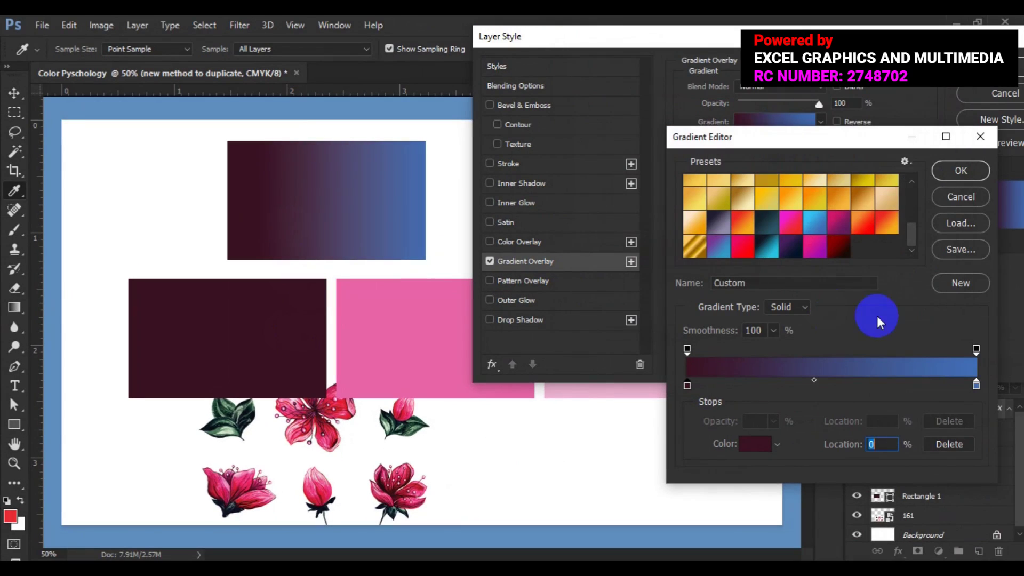
Recolor the gradient's end color stop with pink e866a6 sampled from the middle rectangle of the lower row.
left_click(979, 372)
left_click(976, 385)
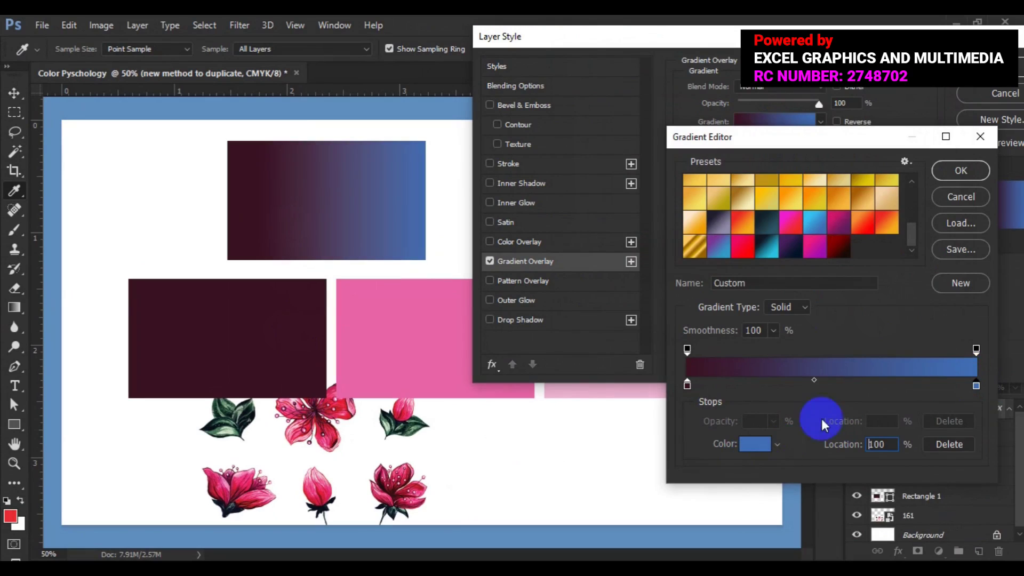
left_click(745, 447)
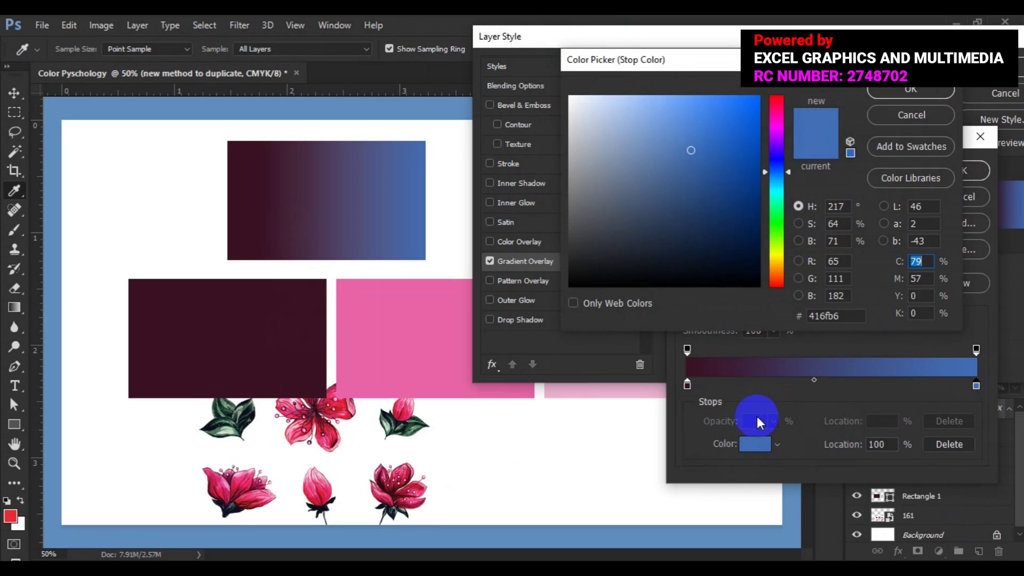
left_click(428, 353)
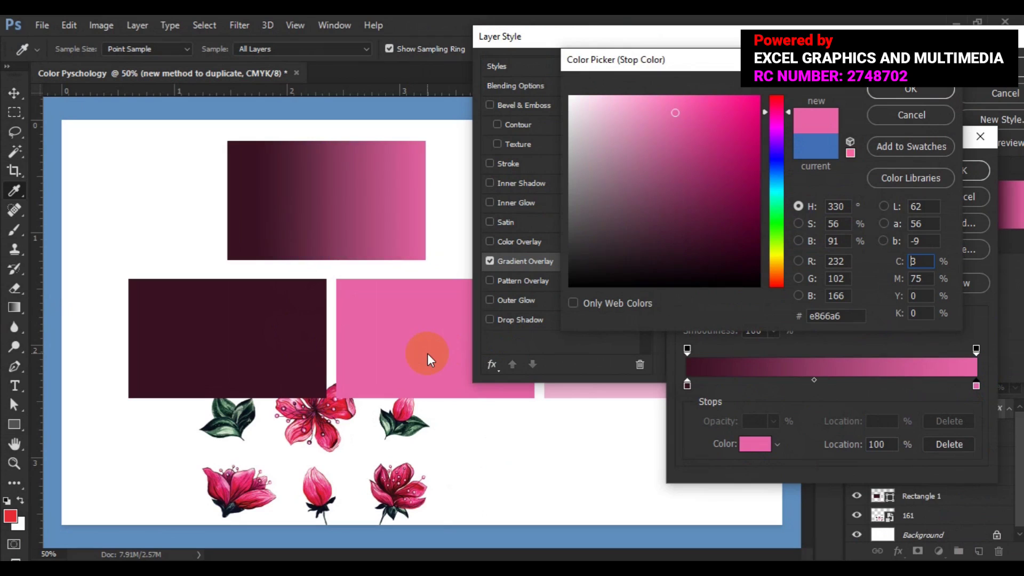
left_click(896, 91)
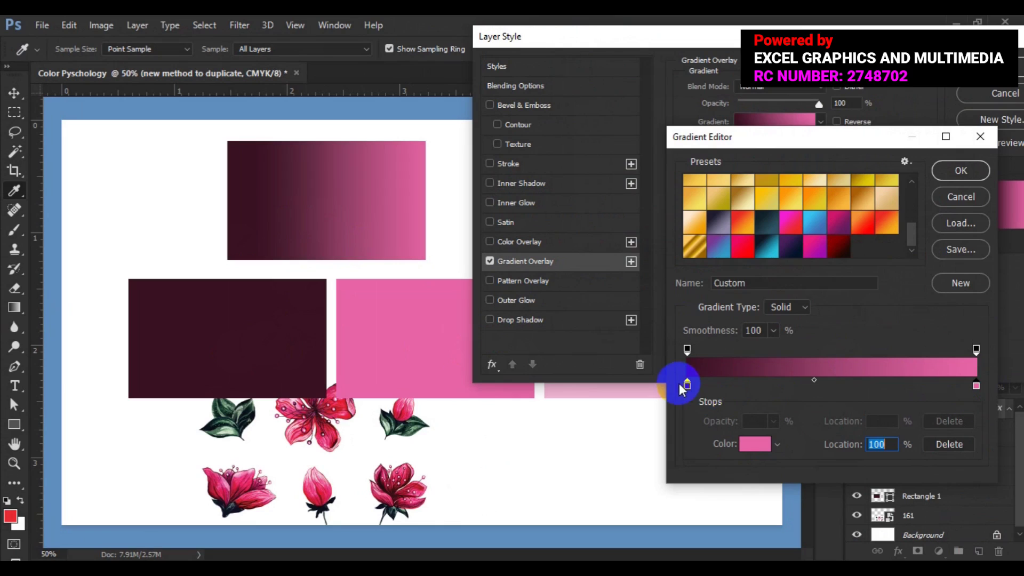
Move the gradient's dark maroon color stop to 9%, and try the first opacity stop at 5% before returning it to the start.
left_click_drag(687, 385, 715, 390)
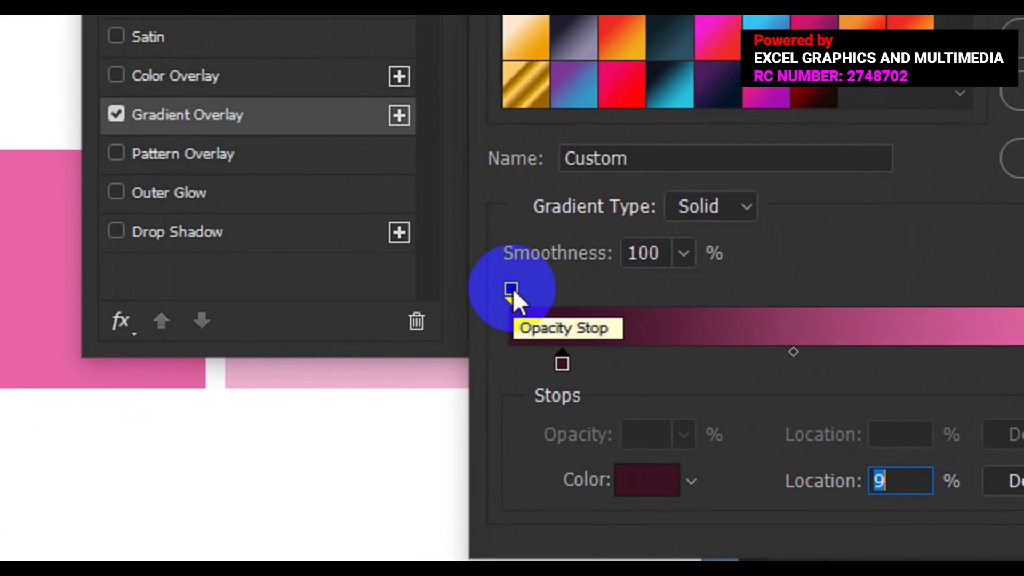
left_click_drag(512, 290, 543, 289)
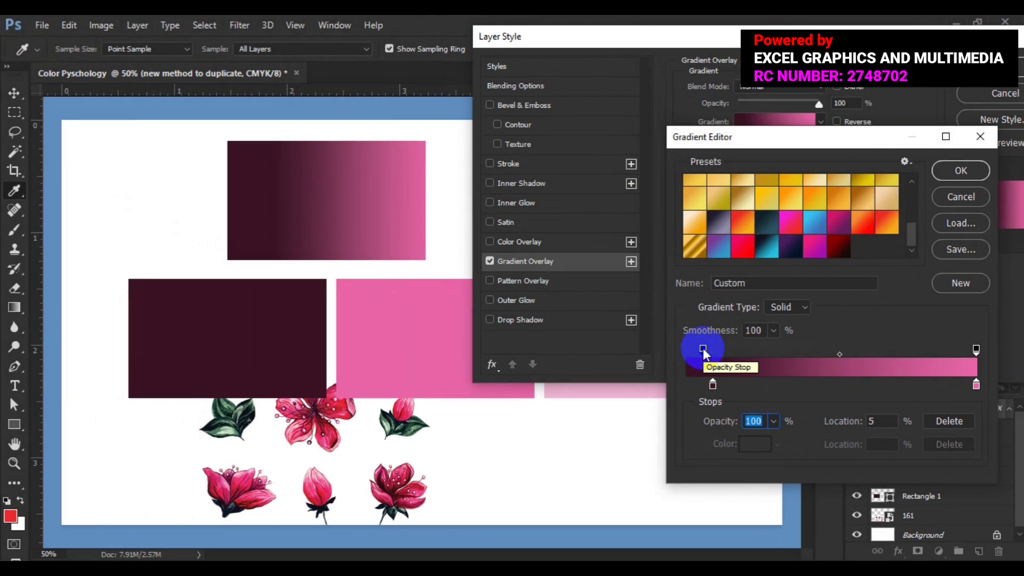
left_click_drag(703, 351, 687, 352)
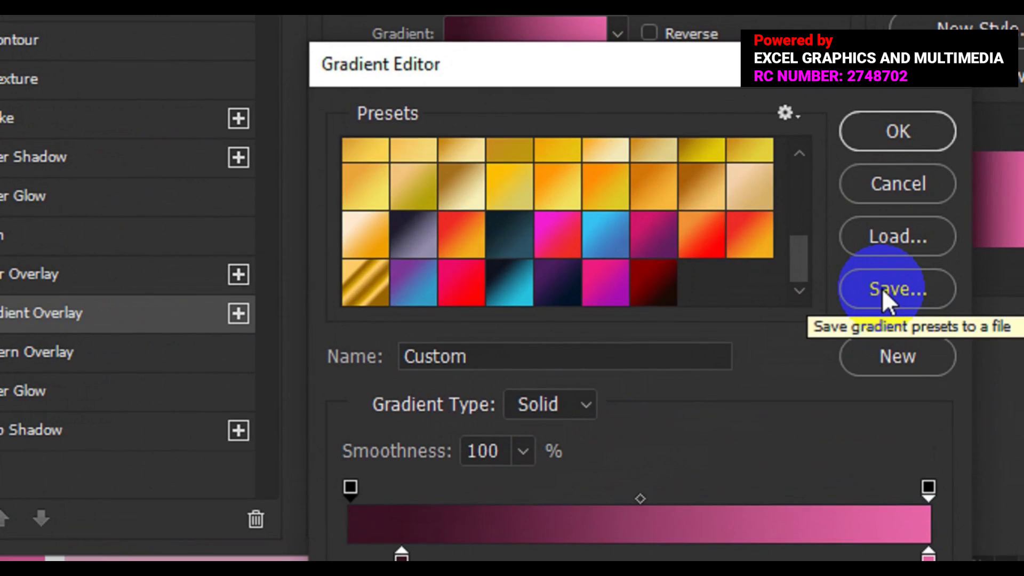
Add the maroon-to-pink gradient as a new preset named Custom and apply the overlay to the upper rectangle.
left_click(890, 352)
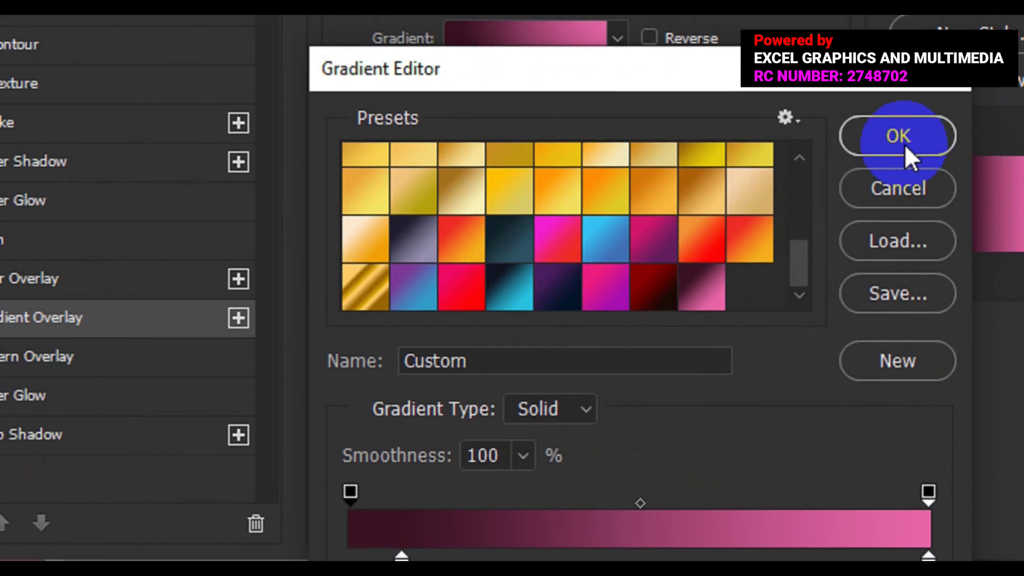
left_click(901, 128)
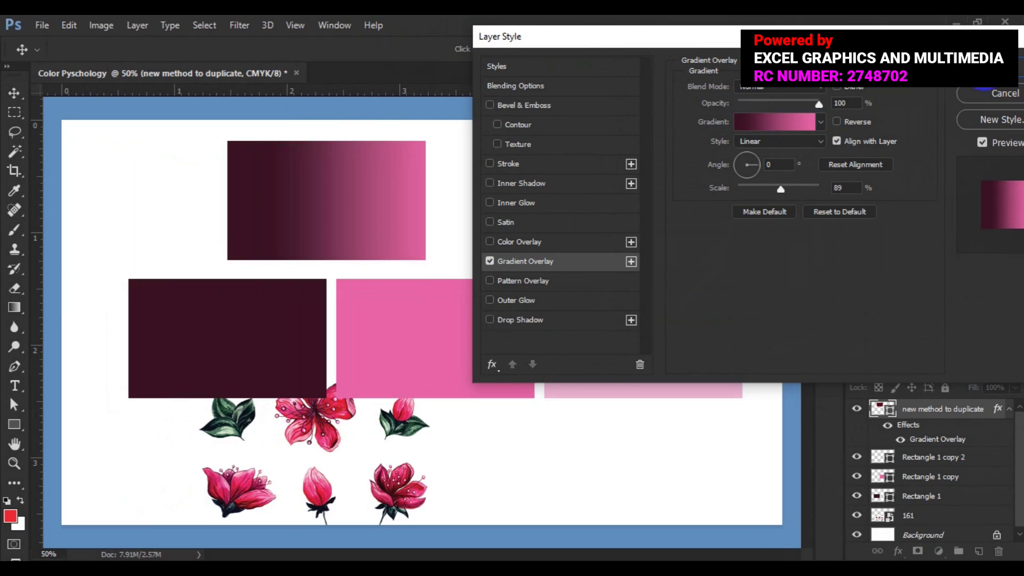
left_click(986, 69)
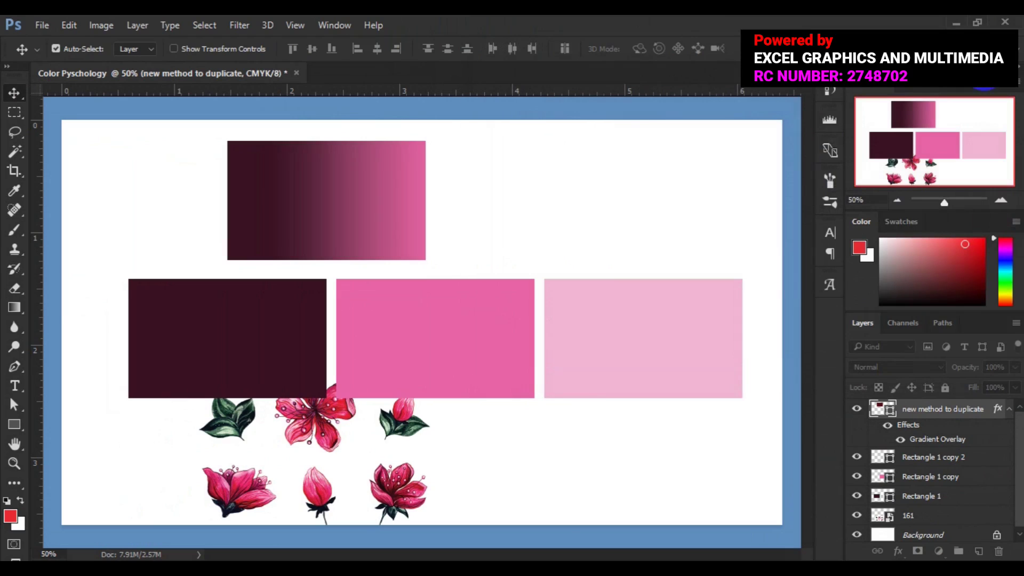
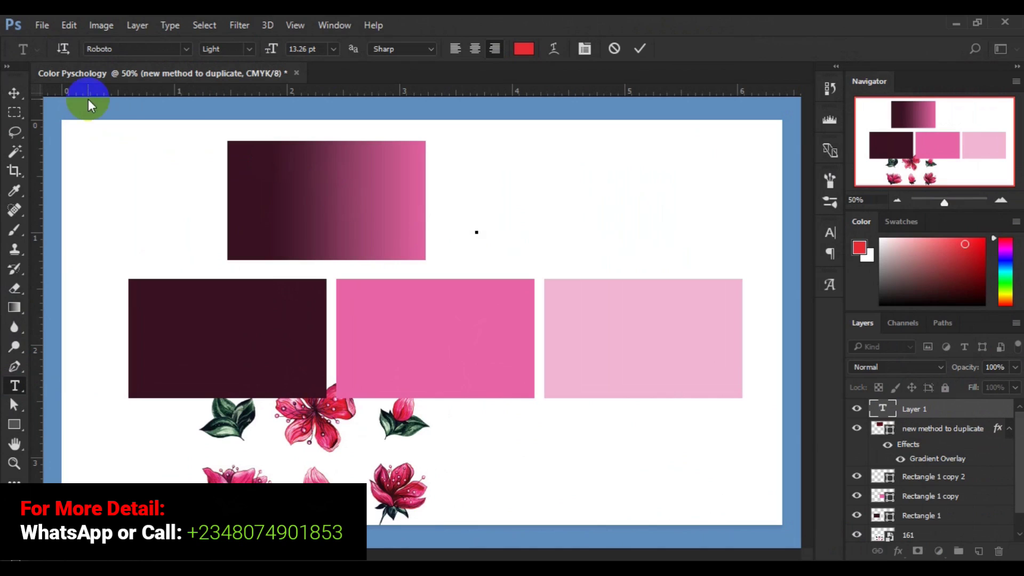
Add the text GRADIENT to the canvas and place it beside the gradient rectangle, above the lower row.
left_click(13, 94)
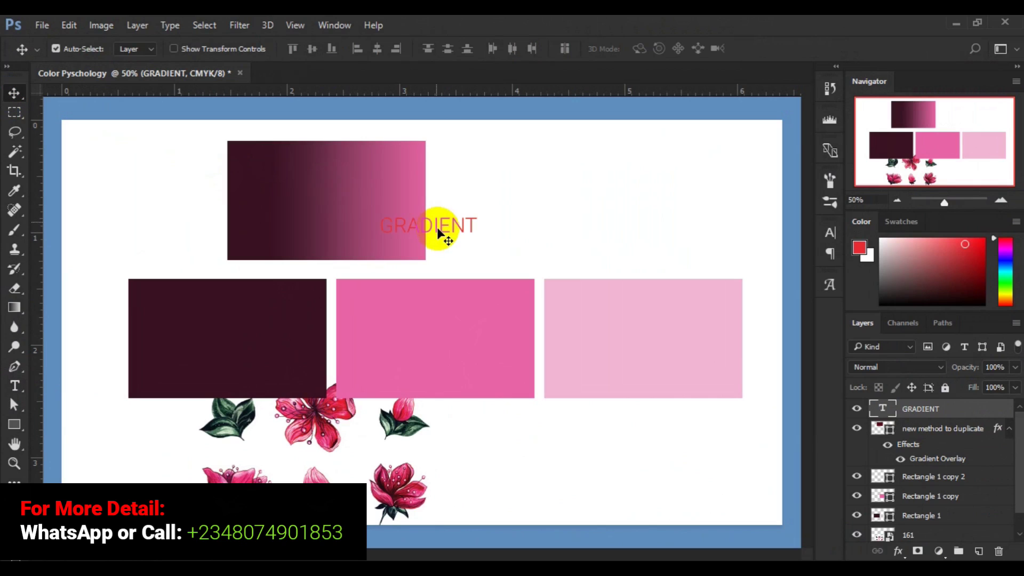
left_click(510, 231)
left_click_drag(510, 230, 542, 233)
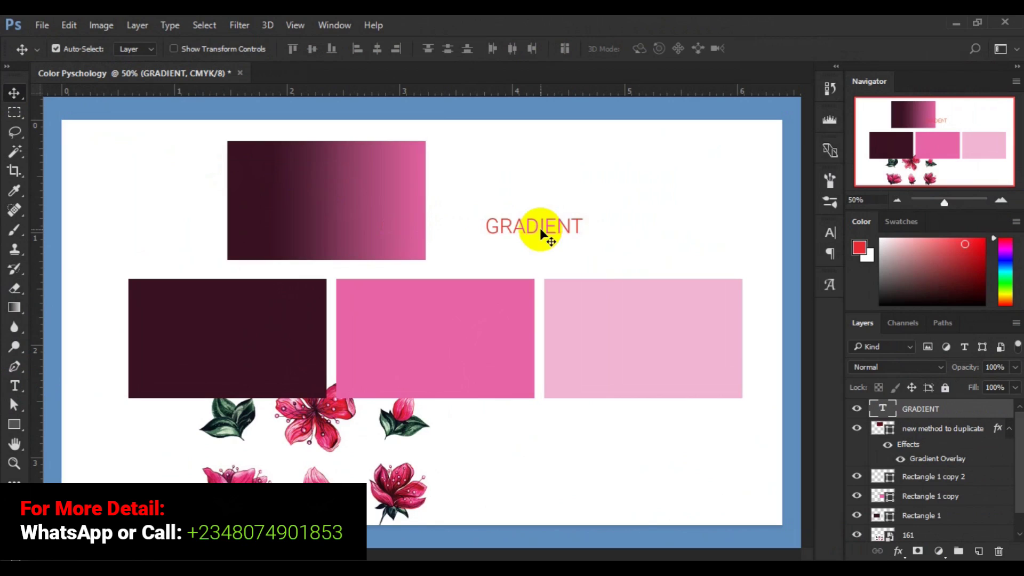
Set the font style of the whole GRADIENT text to Roboto Black.
left_click(22, 390)
left_click(510, 225)
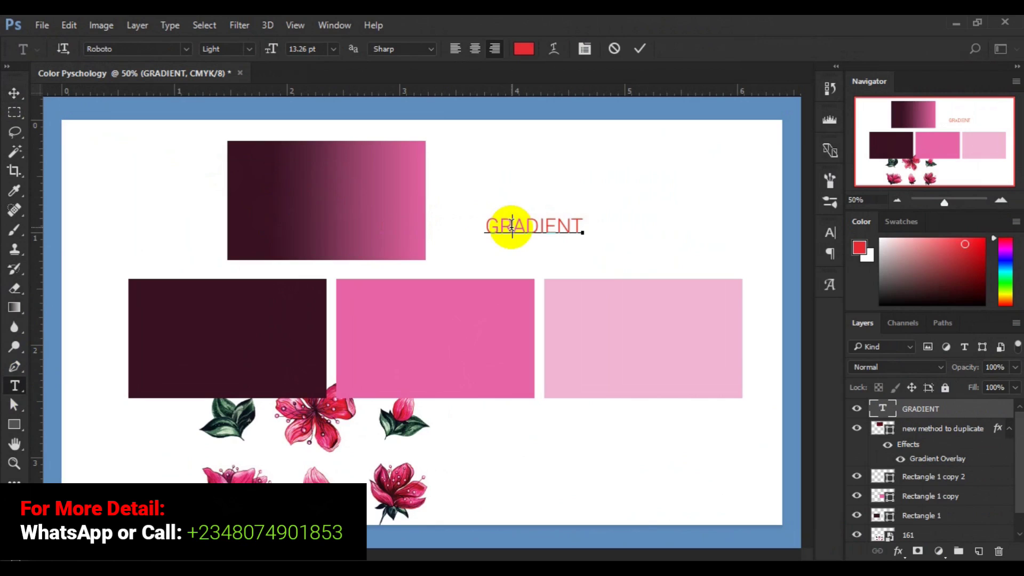
key("ctrl+a")
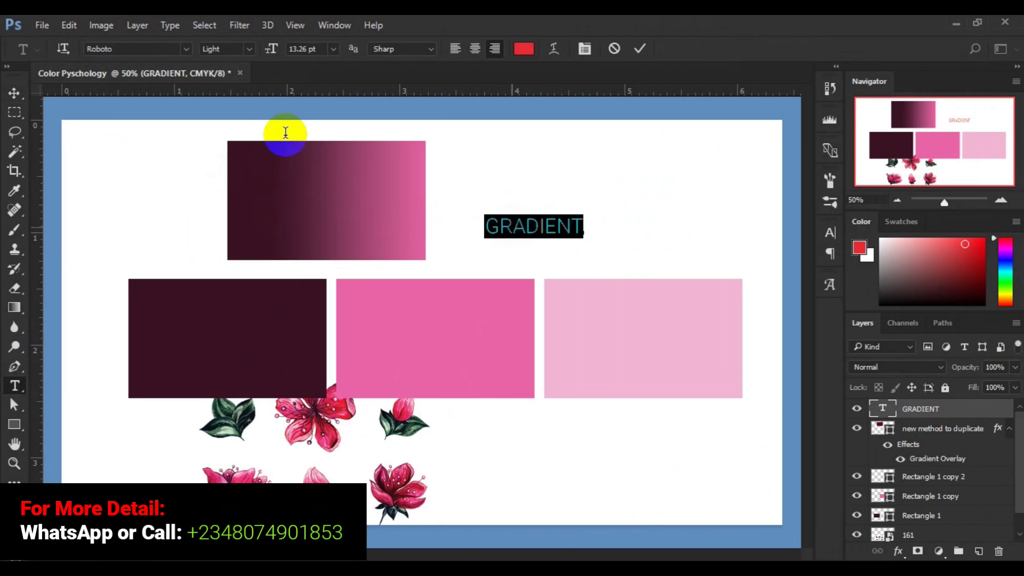
left_click(252, 55)
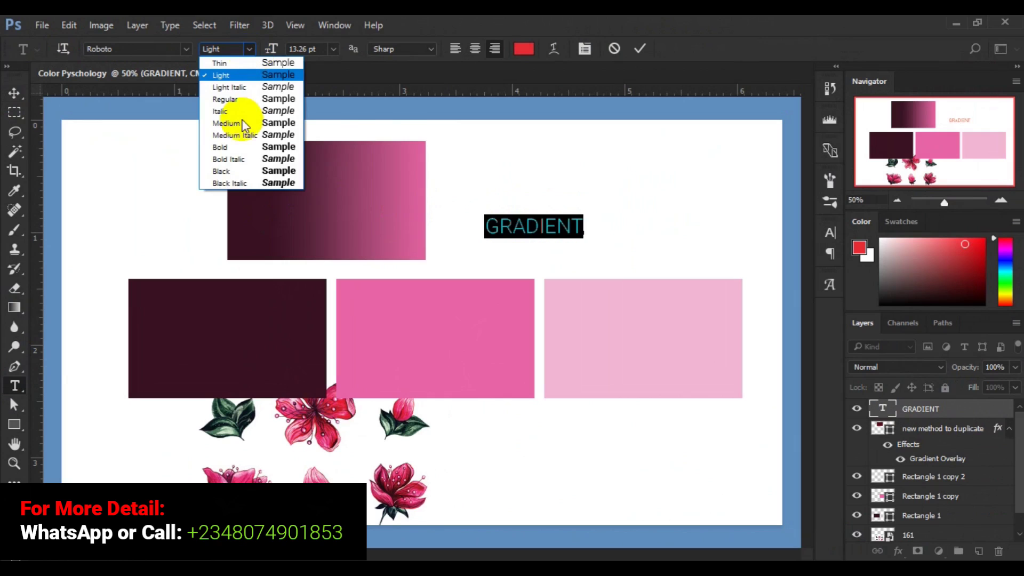
left_click(229, 171)
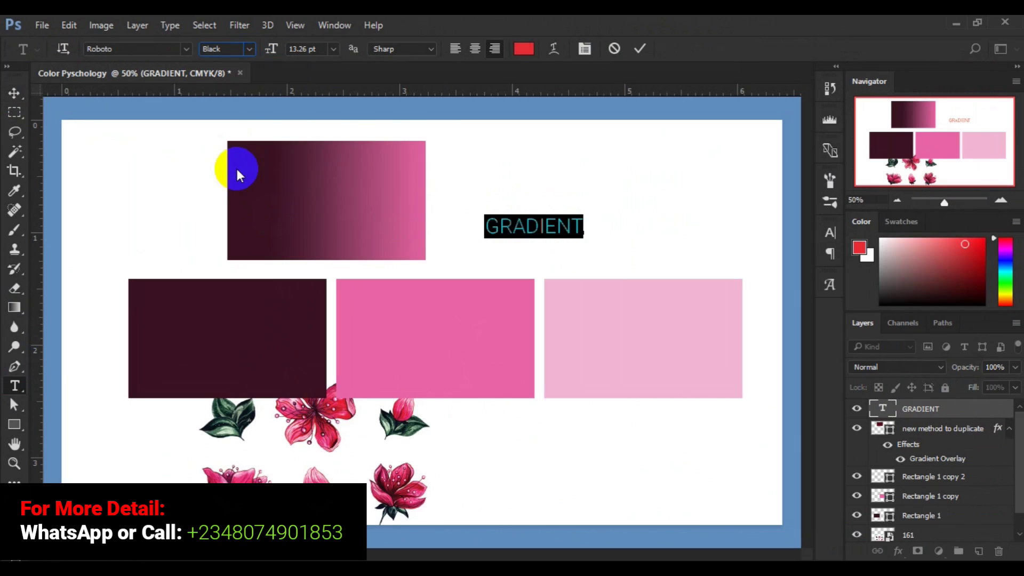
left_click(14, 95)
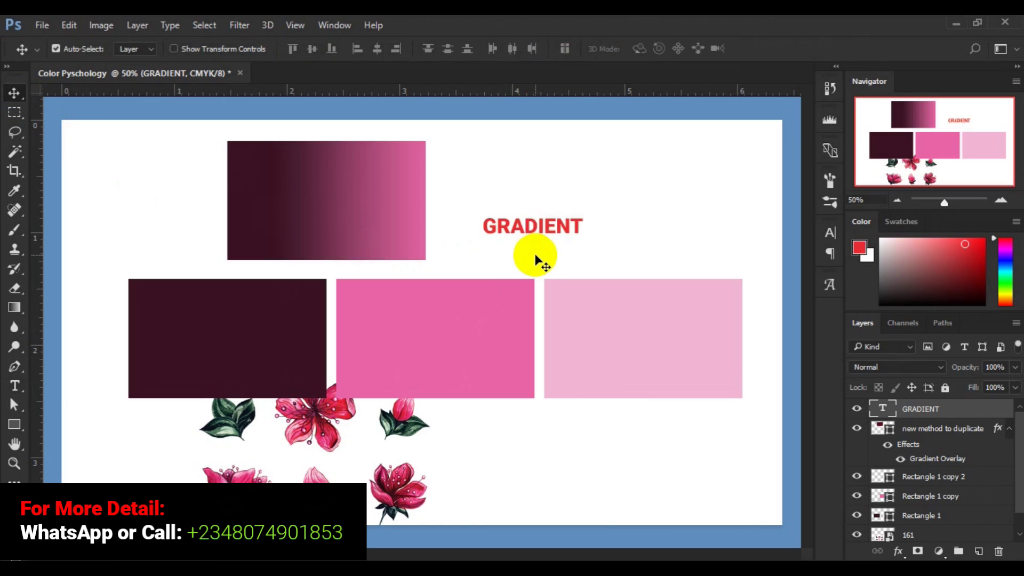
Enlarge the GRADIENT text proportionally about its center to about 165%.
key("ctrl+t")
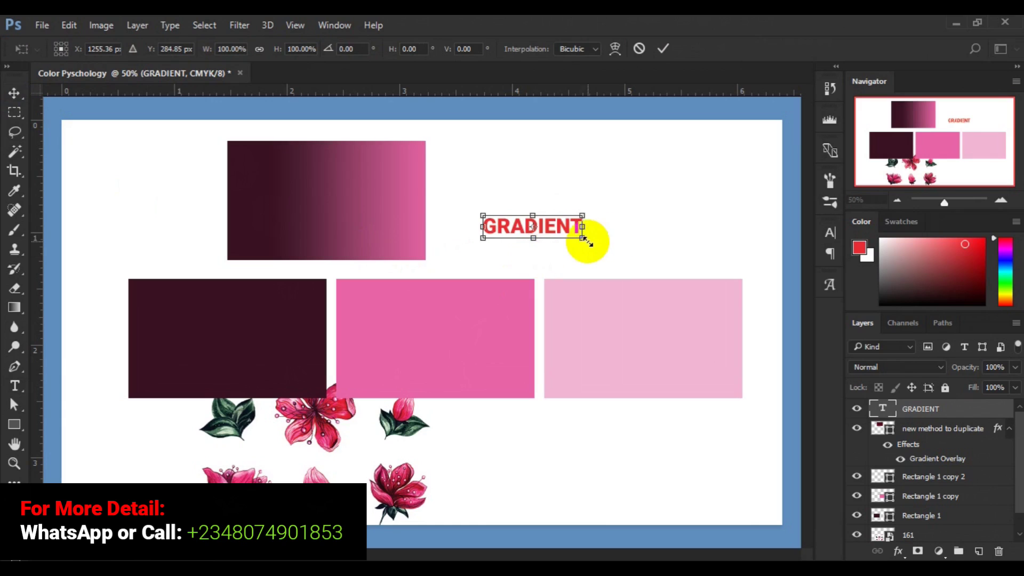
left_click_drag(587, 236, 612, 260)
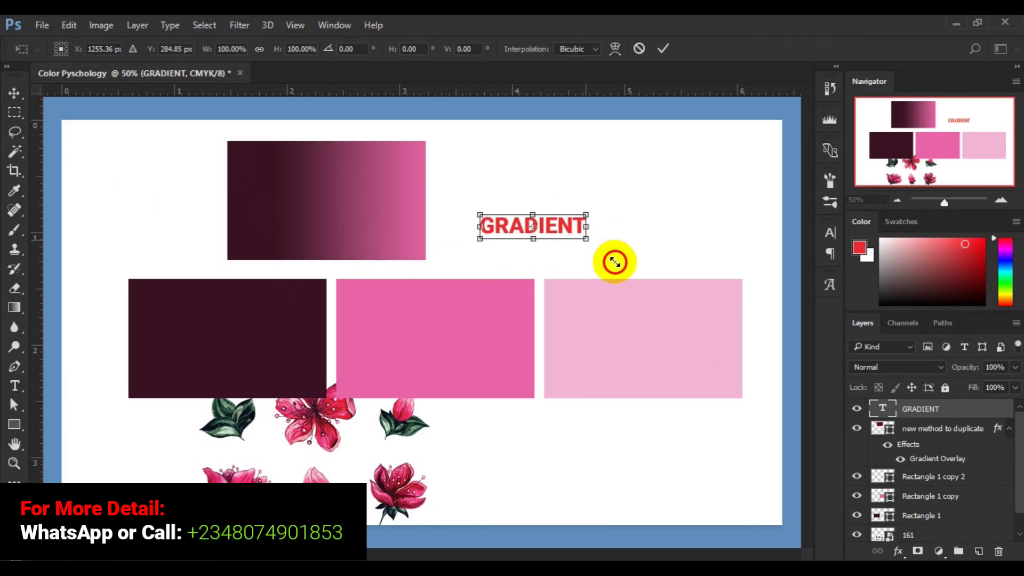
left_click_drag(615, 261, 615, 262)
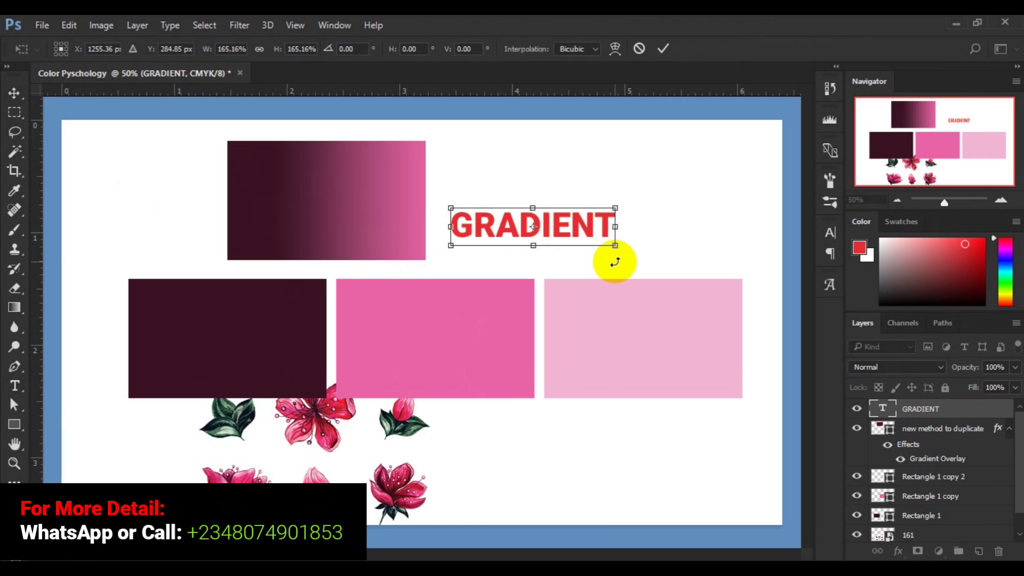
key("Return")
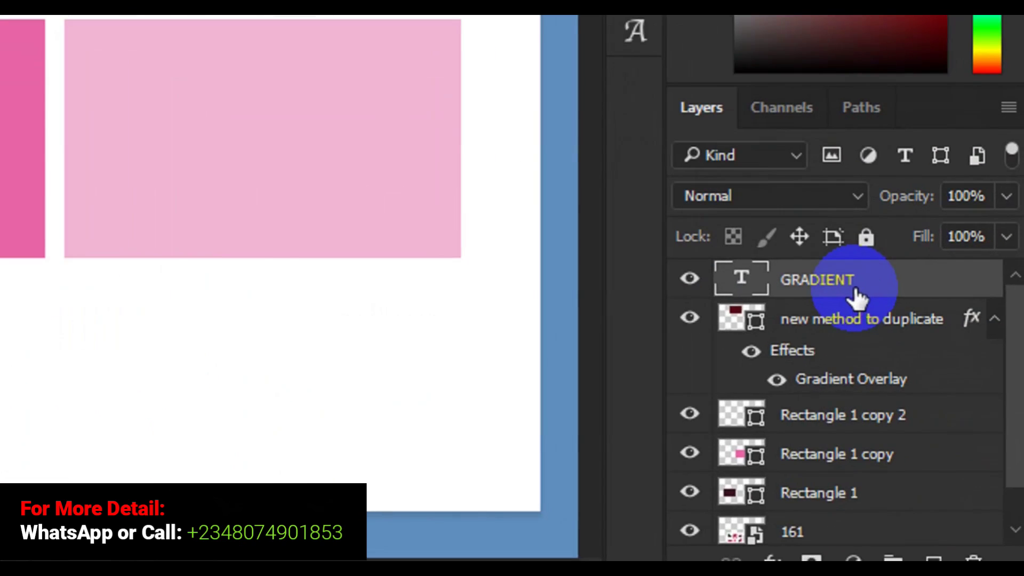
Add a Gradient Overlay effect to the GRADIENT text layer through its blending options.
right_click(855, 292)
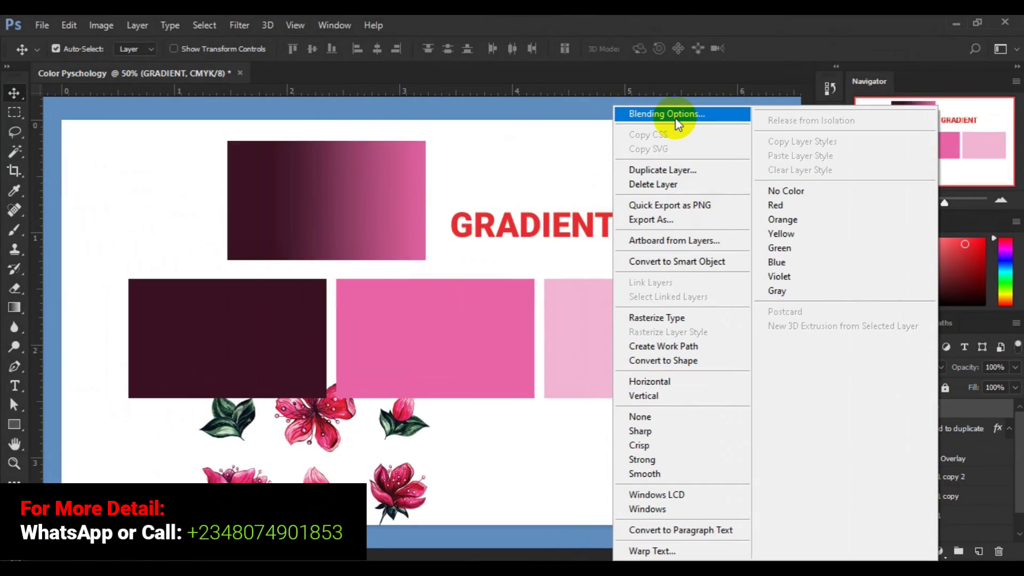
left_click(667, 114)
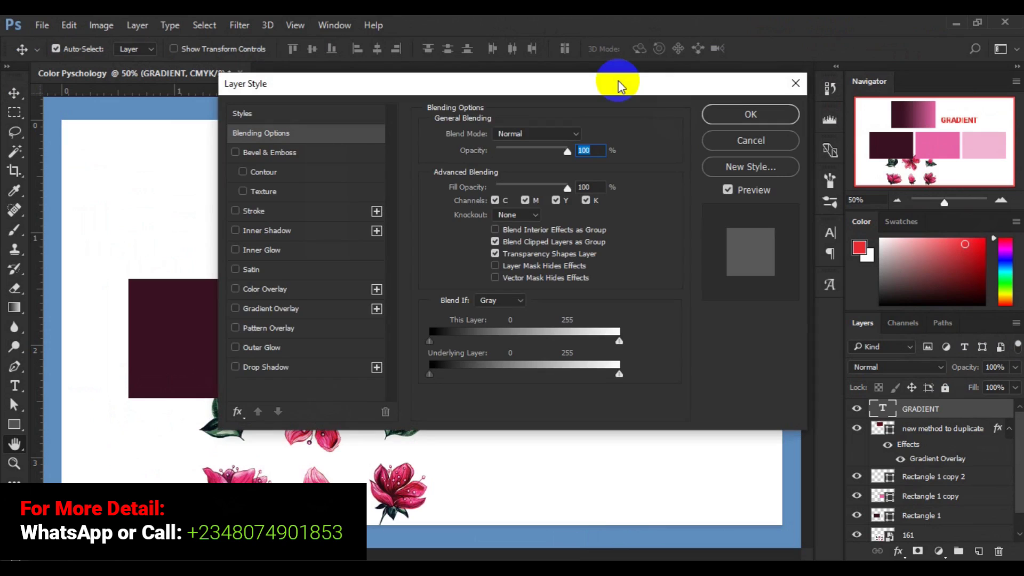
left_click_drag(619, 87, 893, 238)
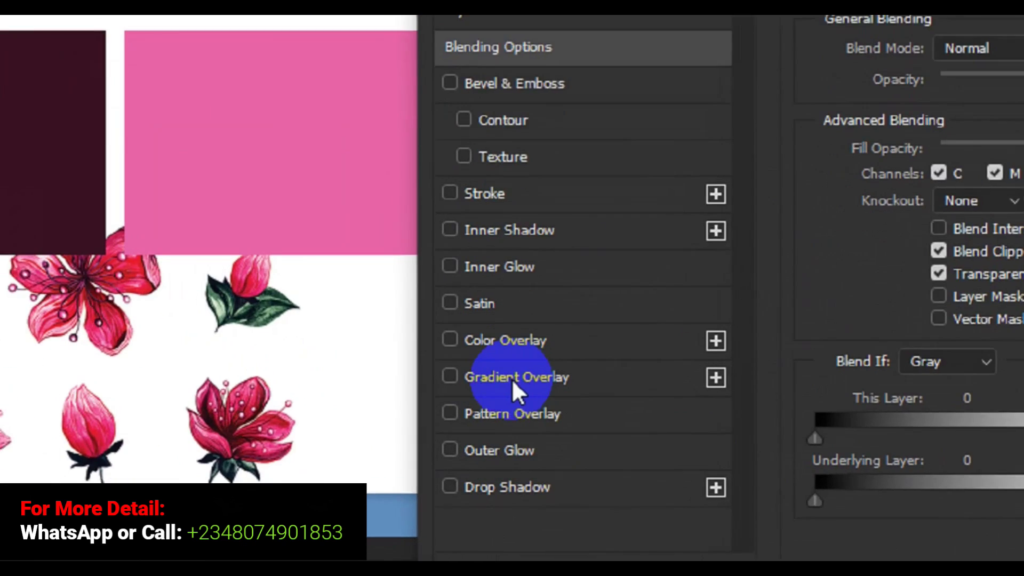
left_click(513, 369)
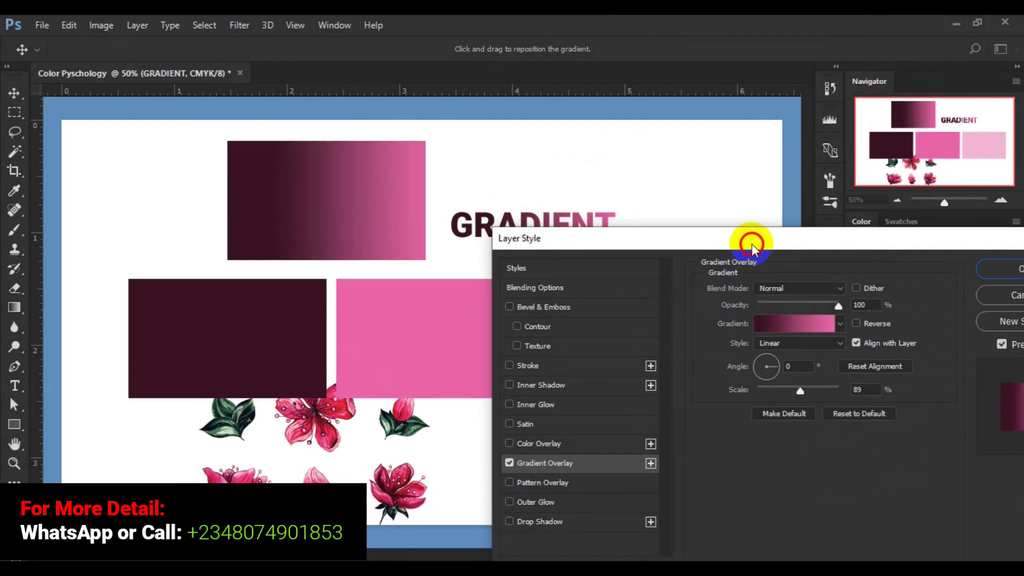
left_click_drag(751, 244, 693, 268)
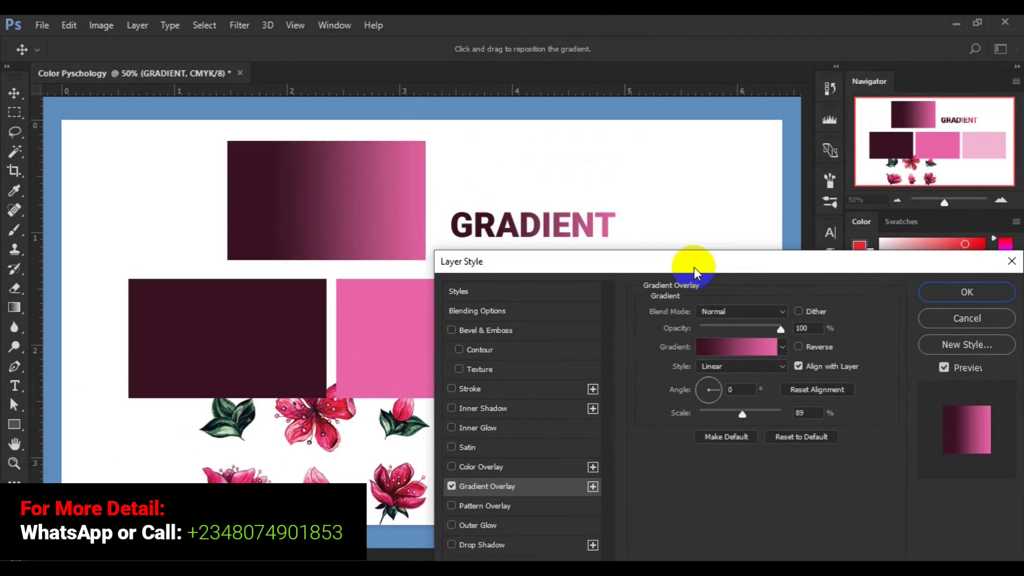
Choose the saved maroon-to-pink Custom preset as the text's overlay gradient and apply the layer style.
left_click(721, 344)
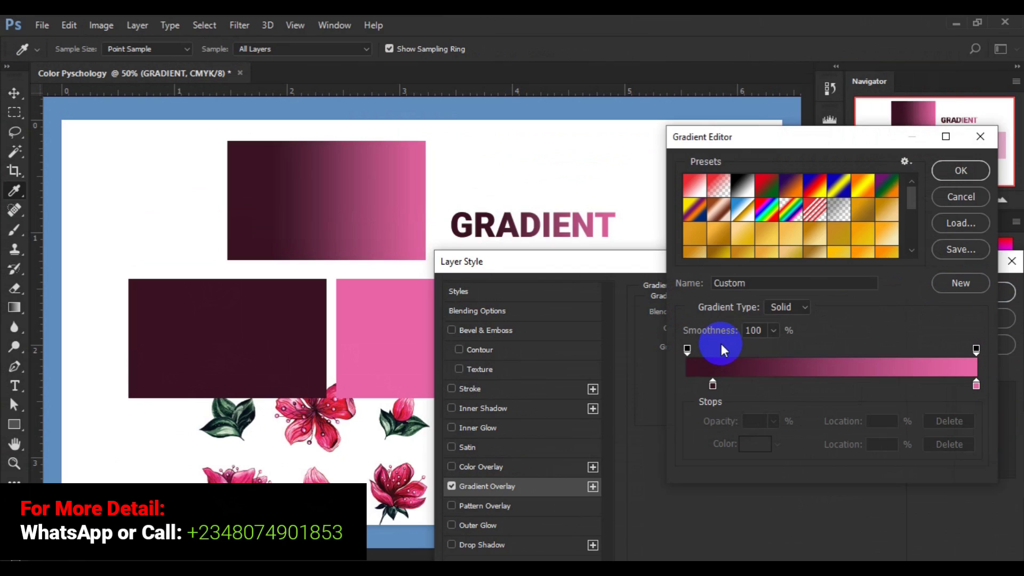
left_click(911, 251)
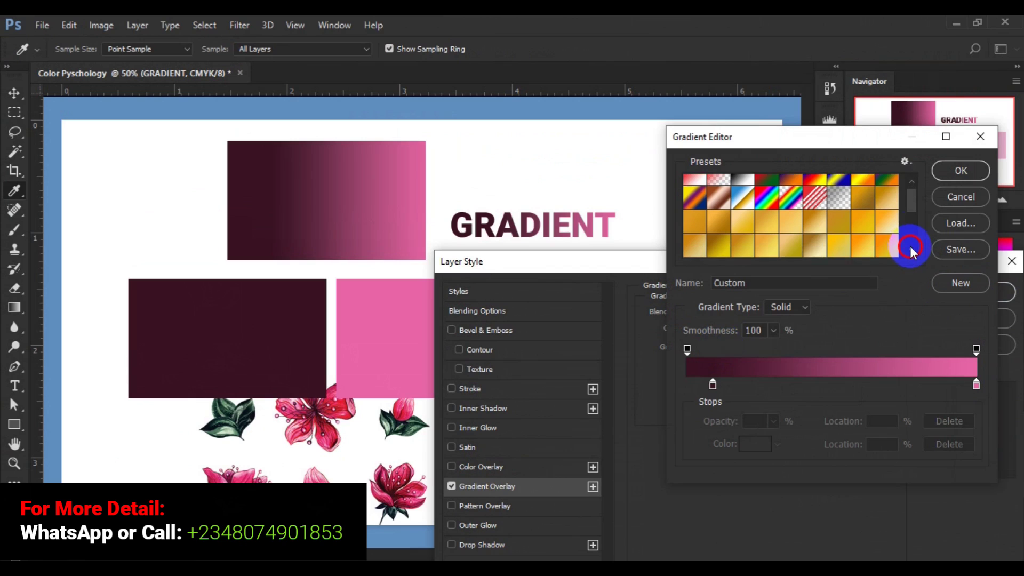
left_click_drag(912, 250, 912, 248)
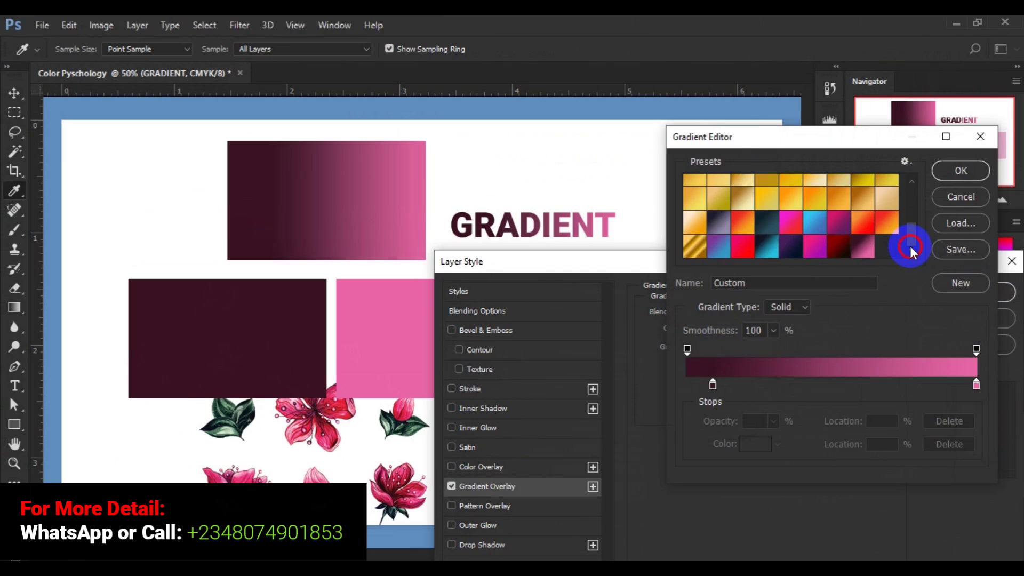
left_click(848, 251)
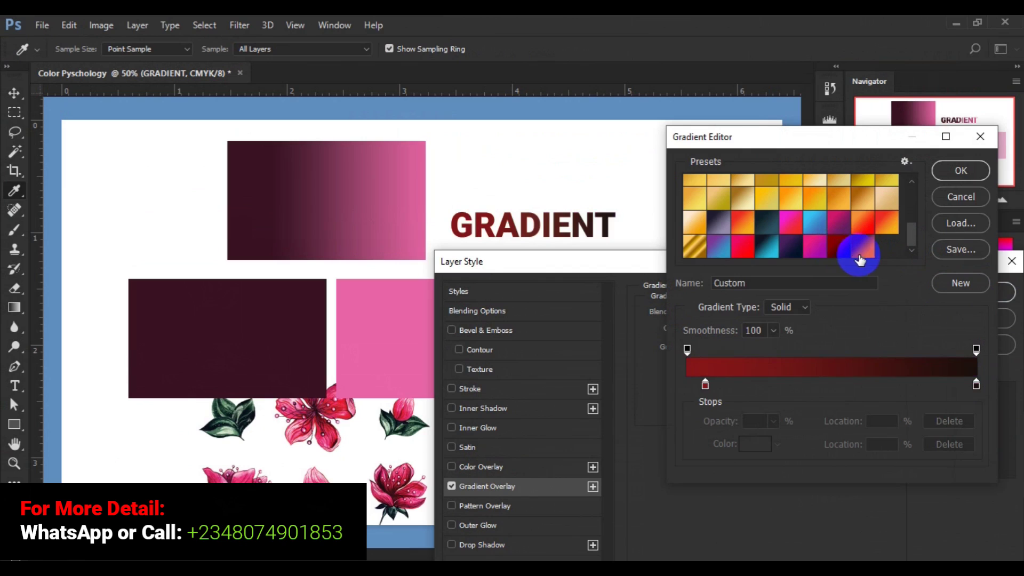
left_click(820, 253)
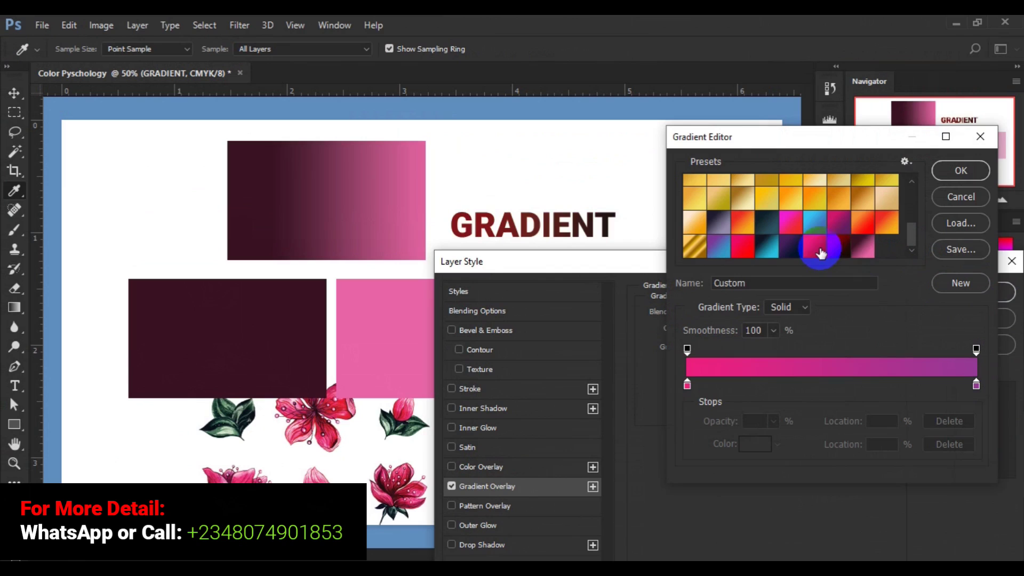
left_click(863, 255)
left_click(954, 177)
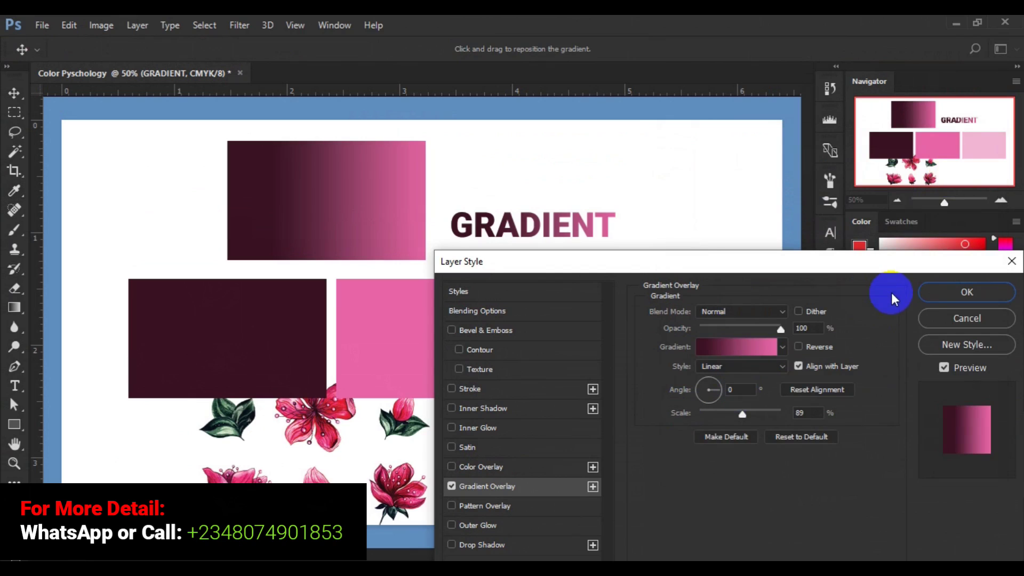
left_click(923, 294)
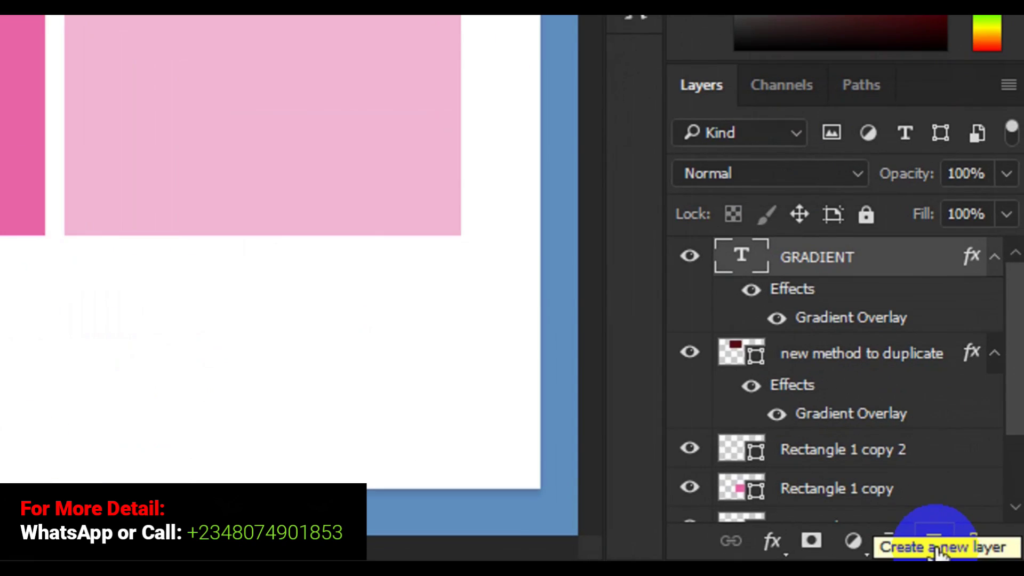
Draw a red circle about 252 by 242 px on a new layer and place it beside the GRADIENT text, above the light pink rectangle.
left_click(936, 551)
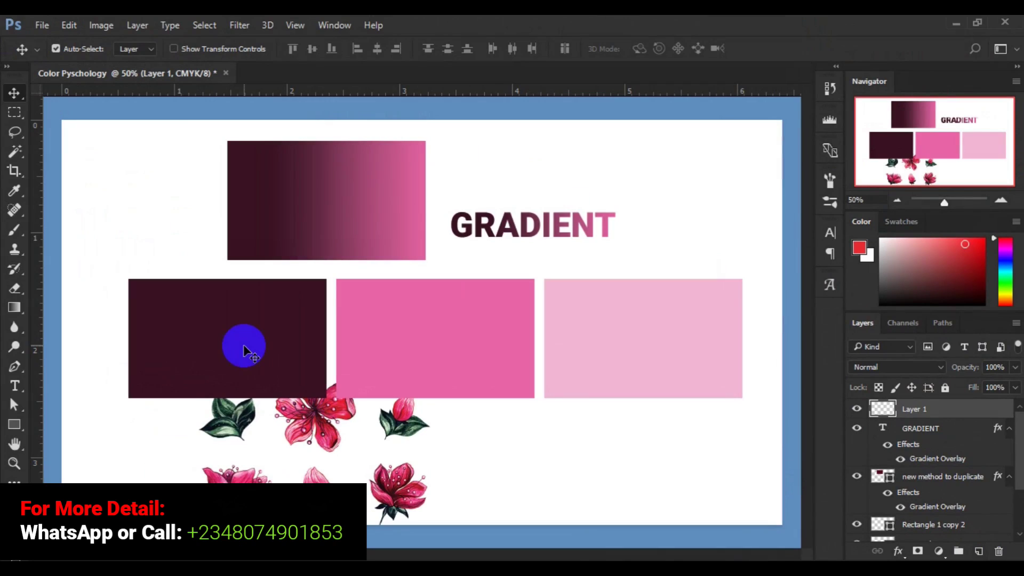
left_click(15, 425)
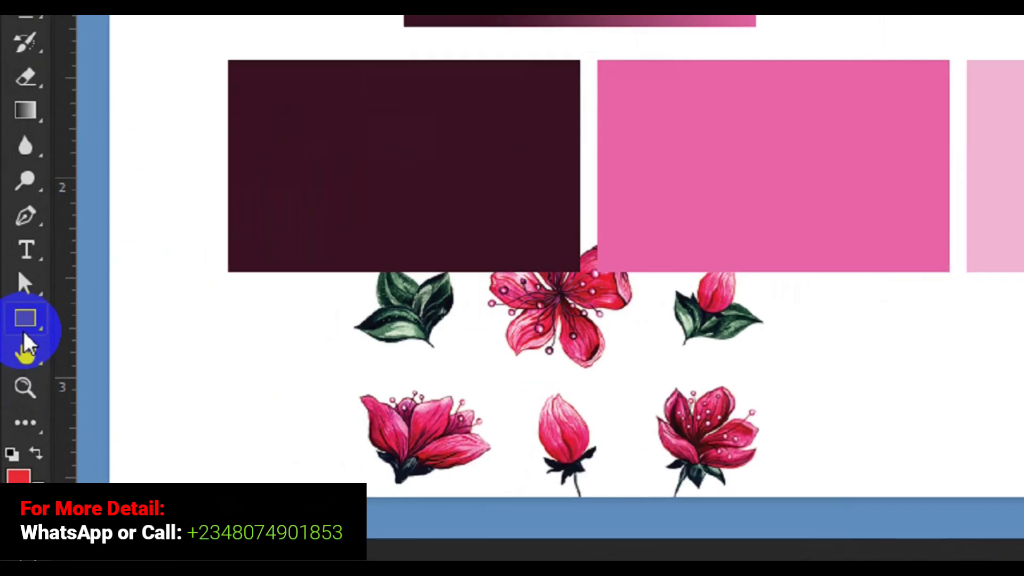
left_click(28, 309)
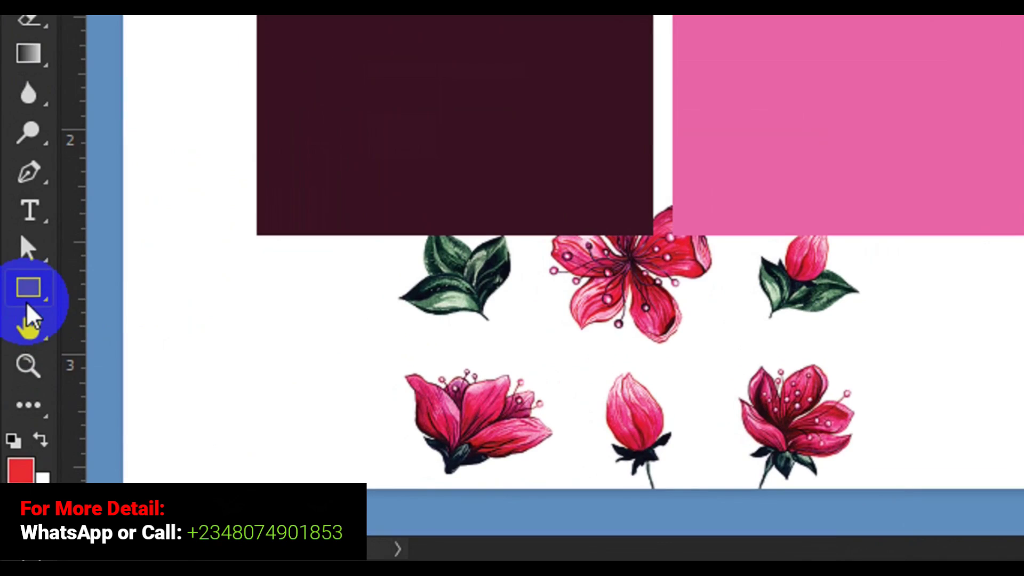
mouse_move(27, 307)
left_mouse_down()
mouse_move(205, 345)
mouse_move(201, 401)
mouse_move(229, 355)
mouse_move(205, 359)
left_mouse_up()
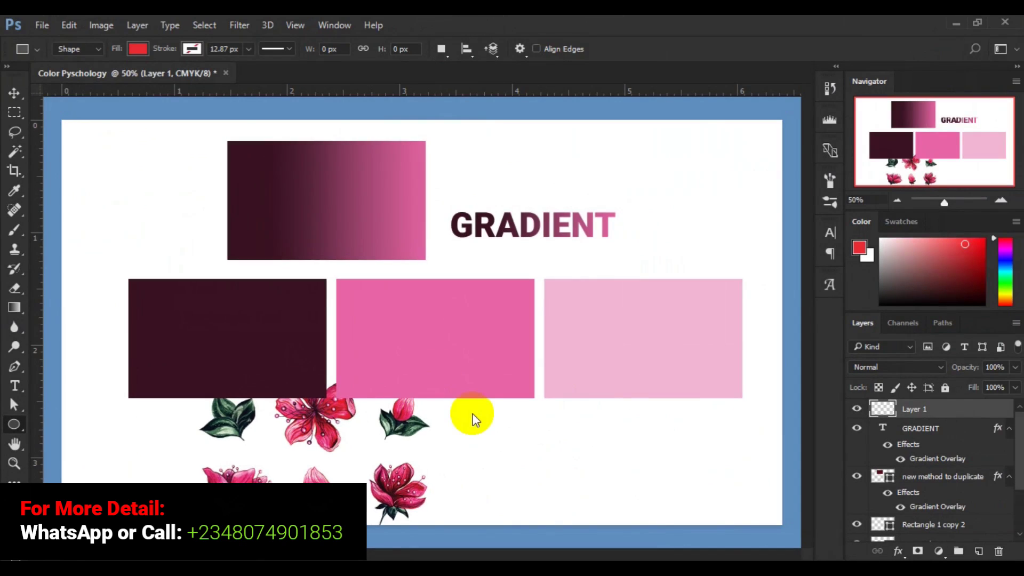
left_click_drag(490, 412, 586, 501)
key("shift")
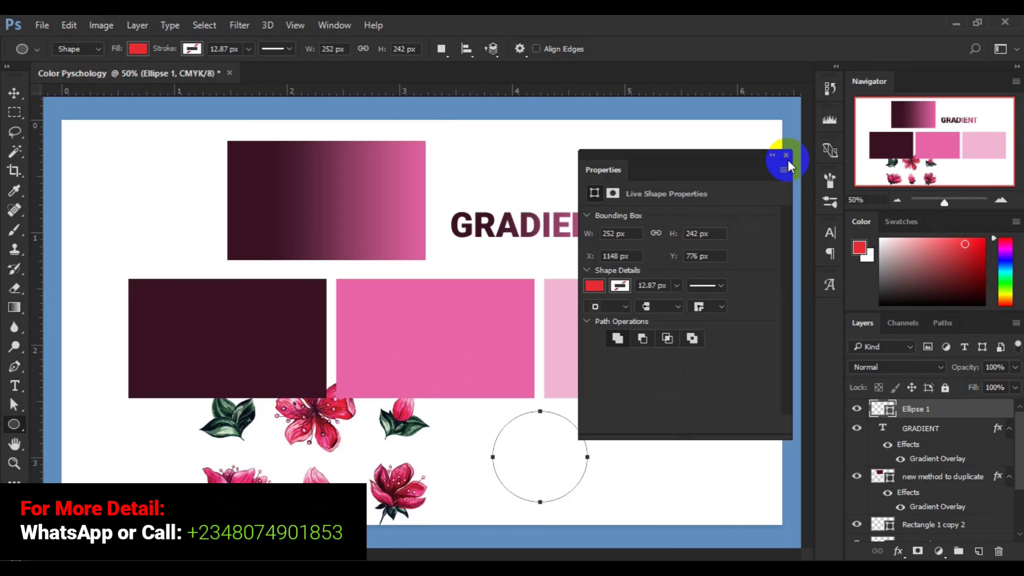
left_click(786, 155)
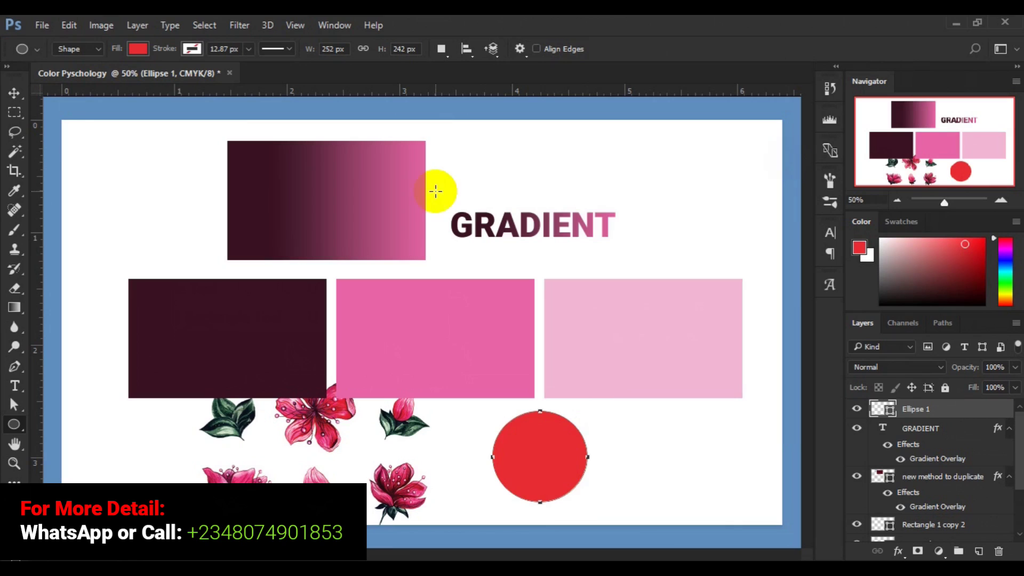
left_click(14, 93)
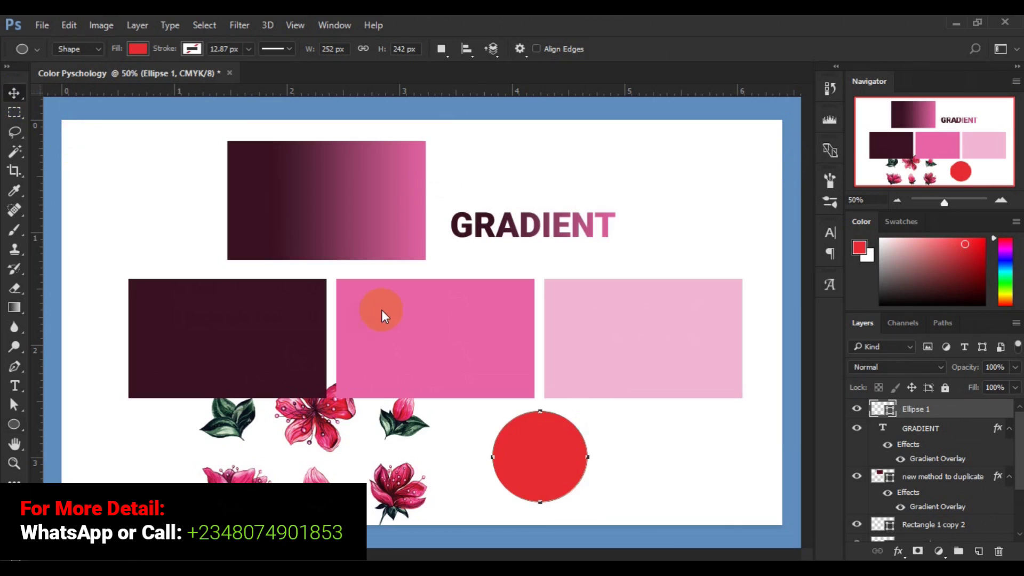
left_click_drag(521, 465, 670, 221)
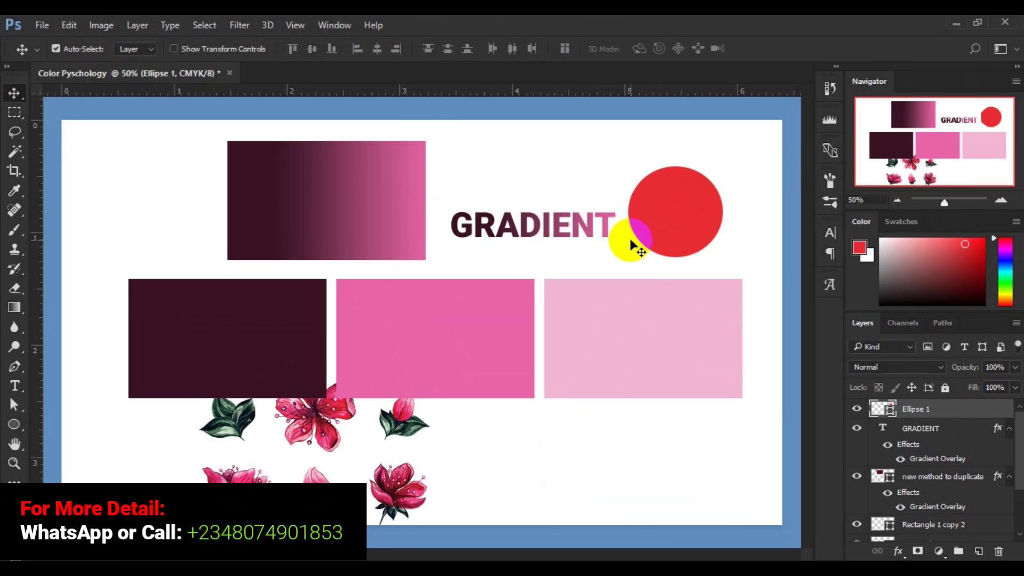
Add a Gradient Overlay effect to the Ellipse 1 layer through its blending options, keeping the circle in view.
double_click(914, 411)
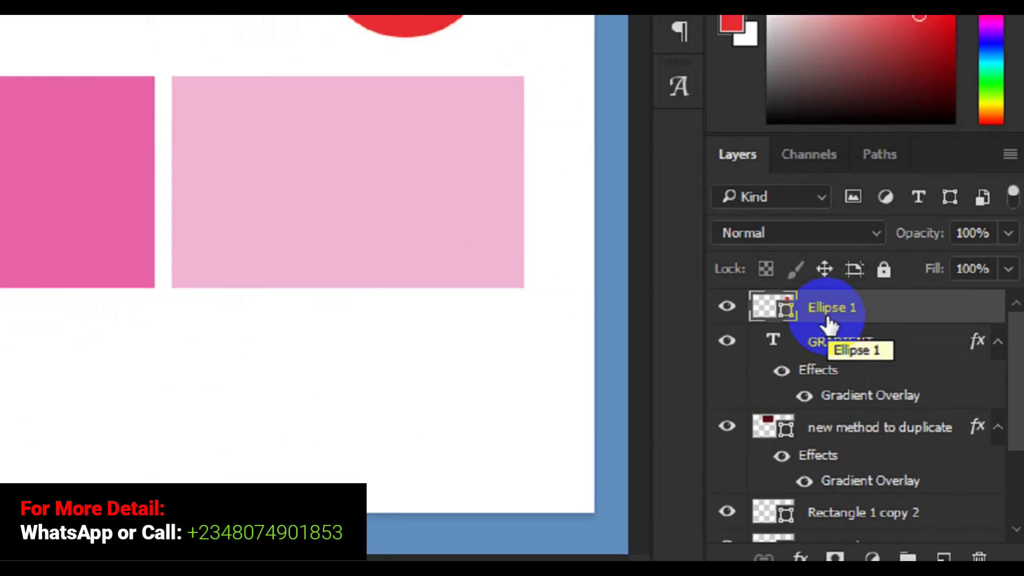
right_click(913, 415)
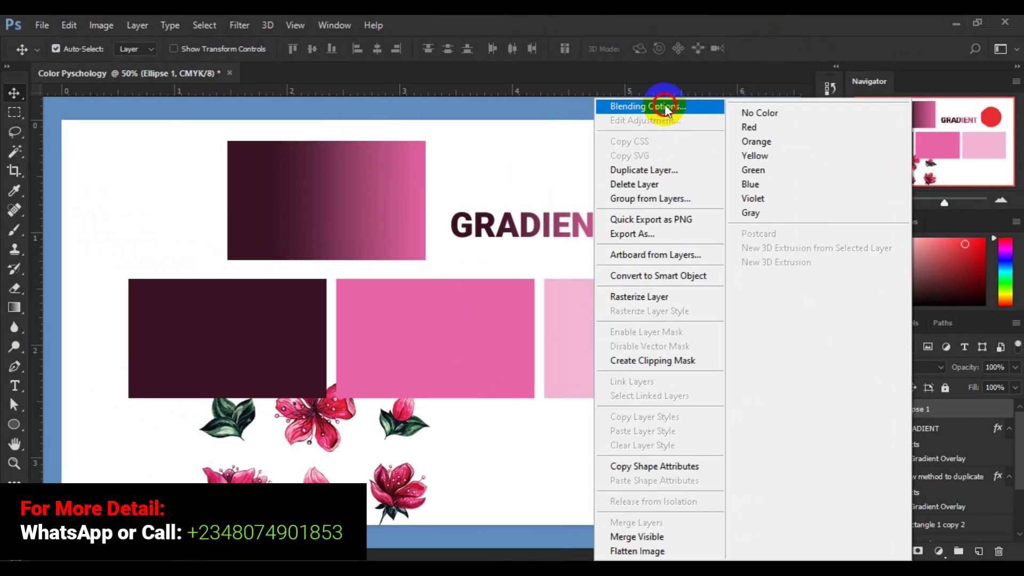
left_click(639, 76)
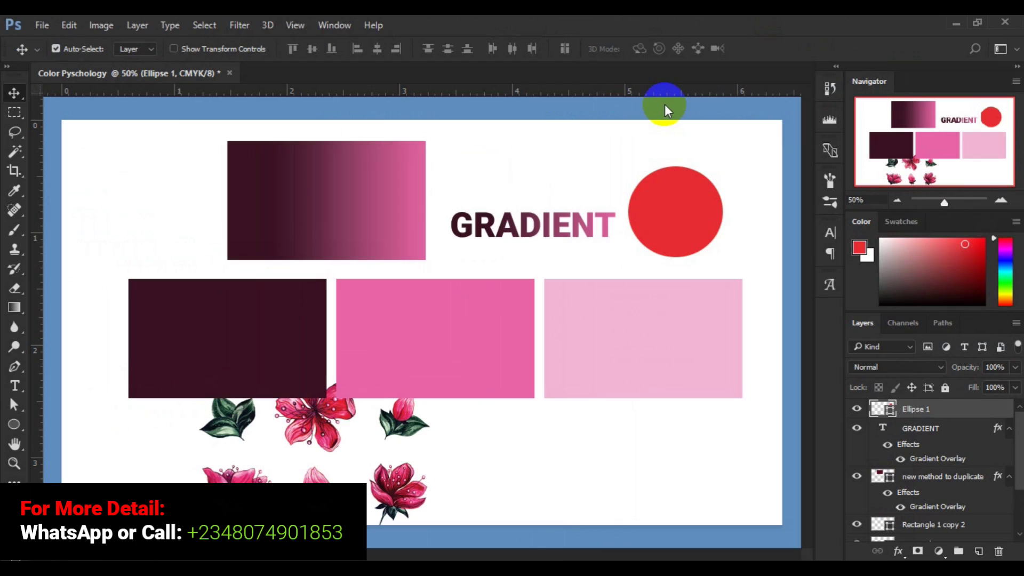
double_click(665, 104)
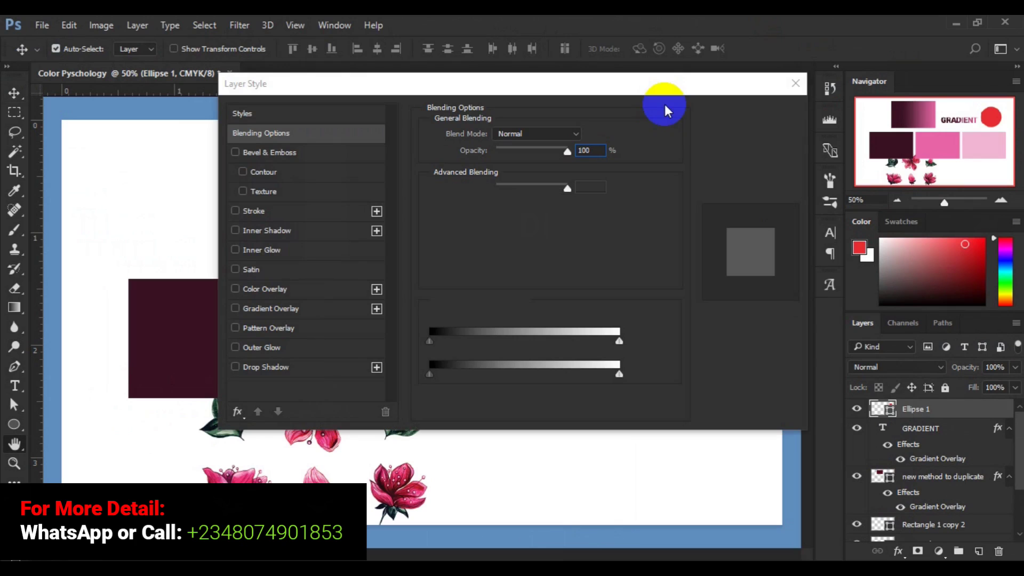
left_click_drag(639, 88, 939, 213)
left_click_drag(857, 259, 450, 130)
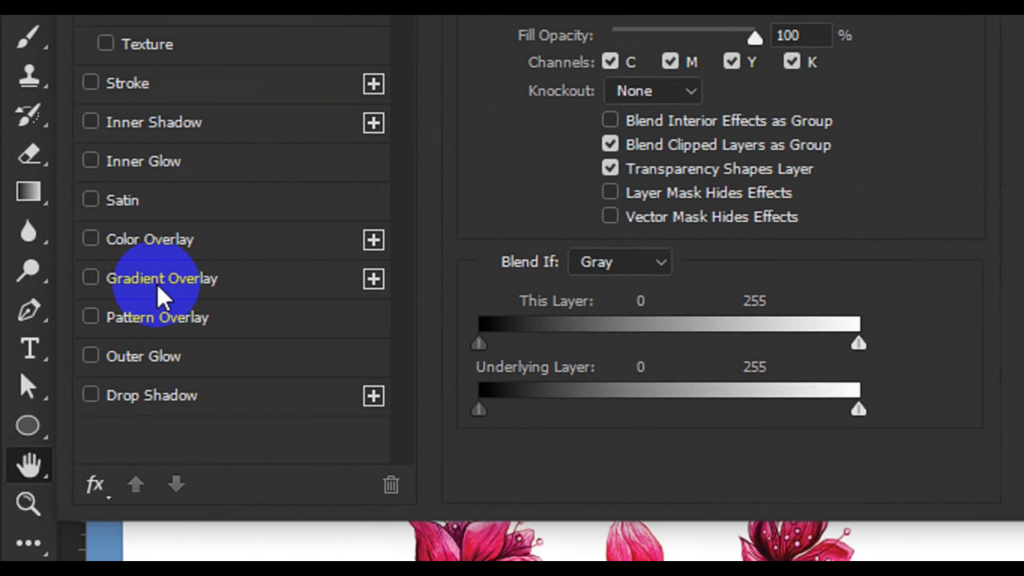
left_click(156, 284)
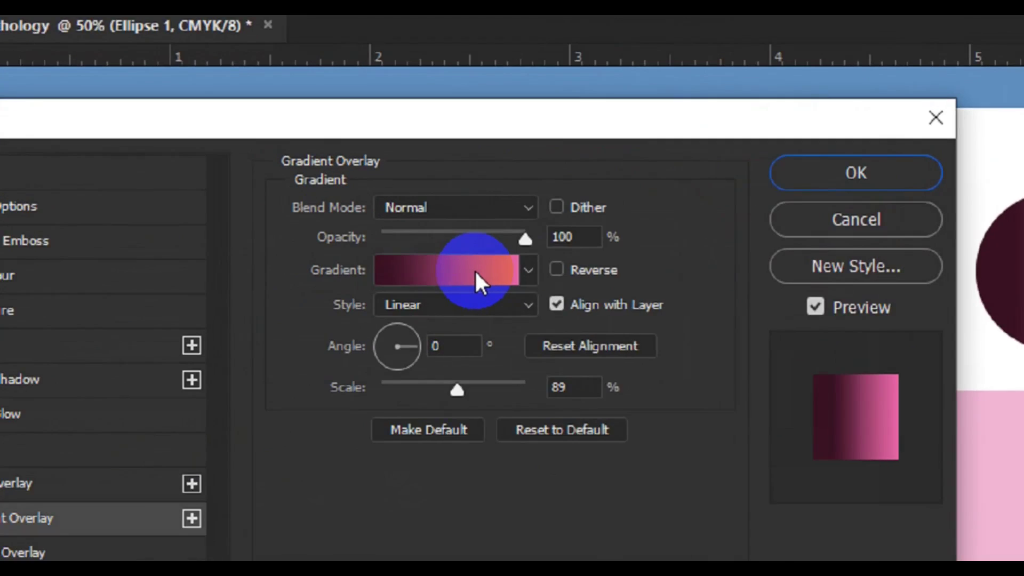
Open the circle's overlay gradient for editing and move its dark maroon color stop to location 0%.
left_click(347, 211)
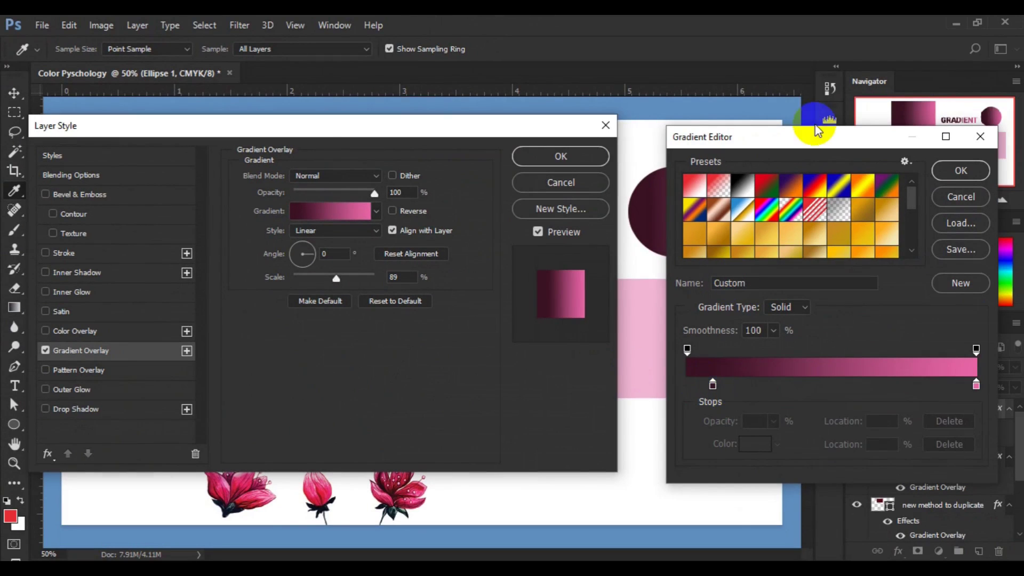
left_click_drag(820, 134, 315, 162)
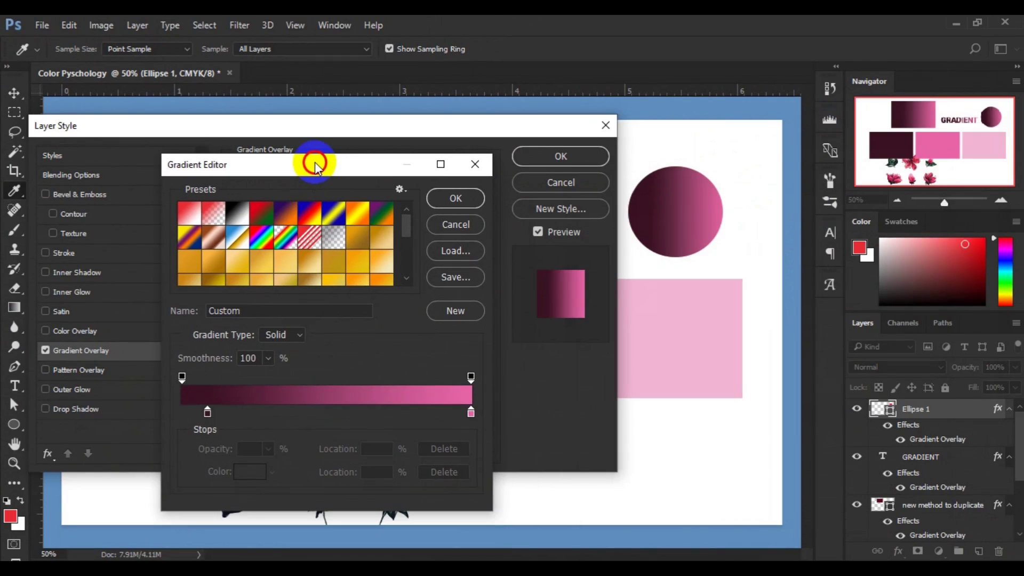
left_click(207, 412)
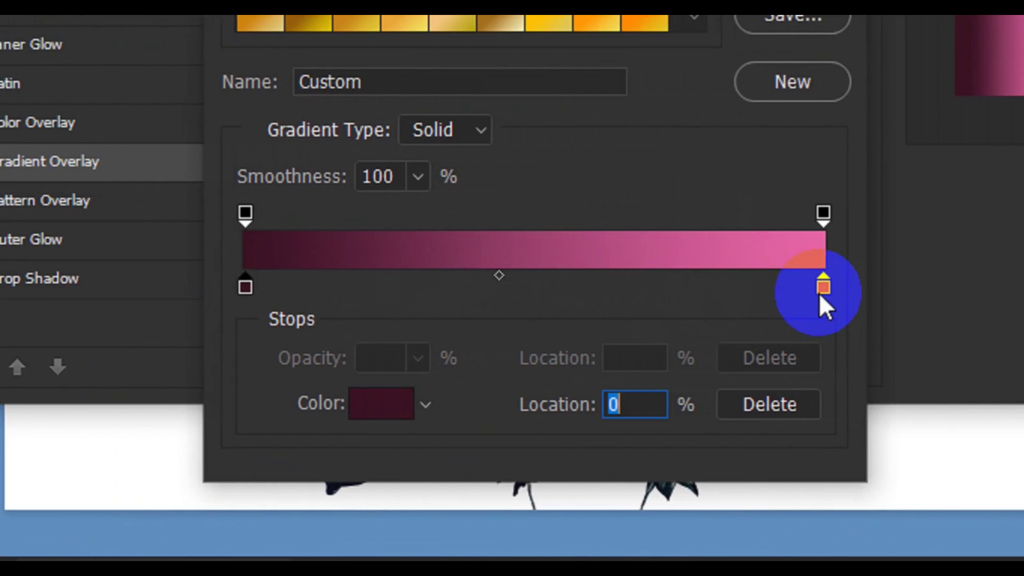
left_click(927, 288)
mouse_move(782, 287)
left_mouse_down()
mouse_move(753, 286)
mouse_move(785, 288)
left_mouse_up()
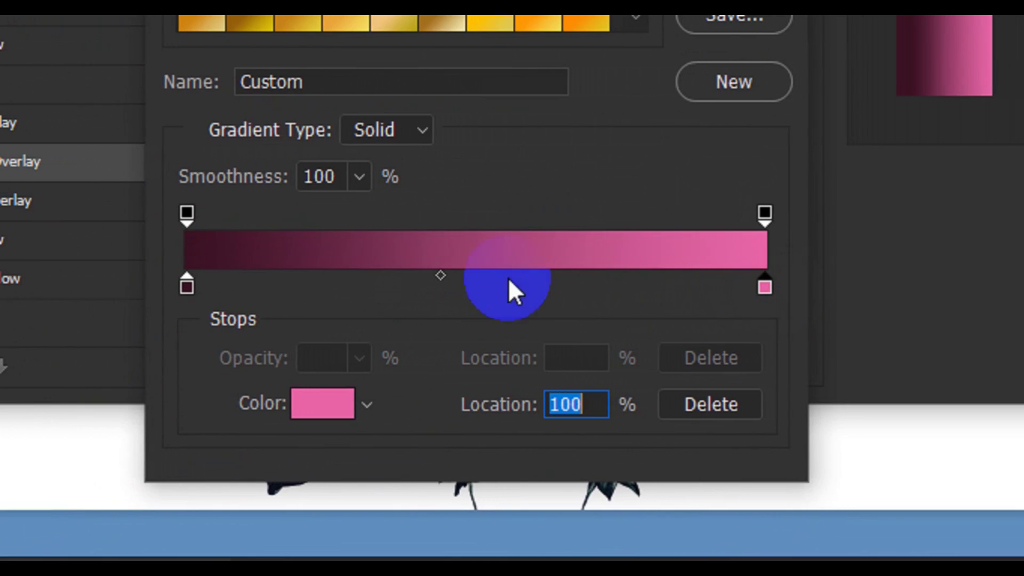
Add a middle color stop at location 49% of the circle's gradient with the pink color e866a6.
left_click(472, 283)
left_click(477, 289)
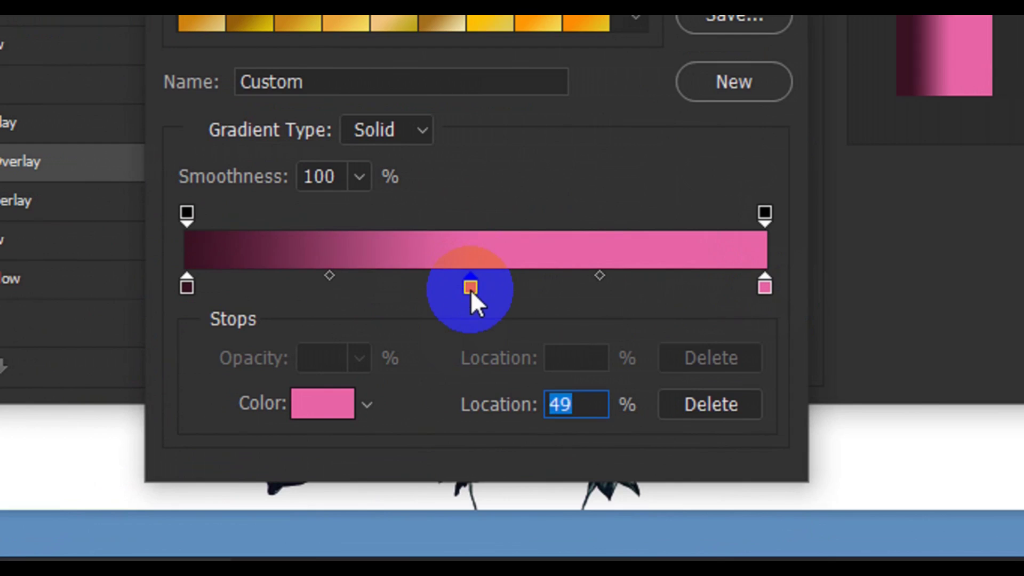
left_click(471, 290)
left_click(471, 290)
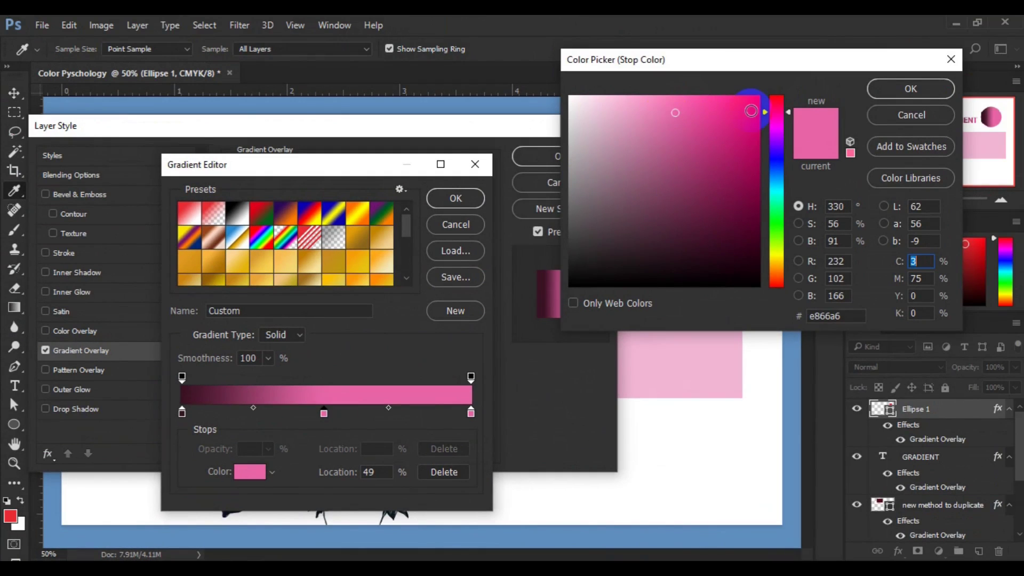
left_click(873, 87)
Recolor the circle gradient's end stop at location 100% to a very dark purple.
left_click(472, 415)
double_click(472, 415)
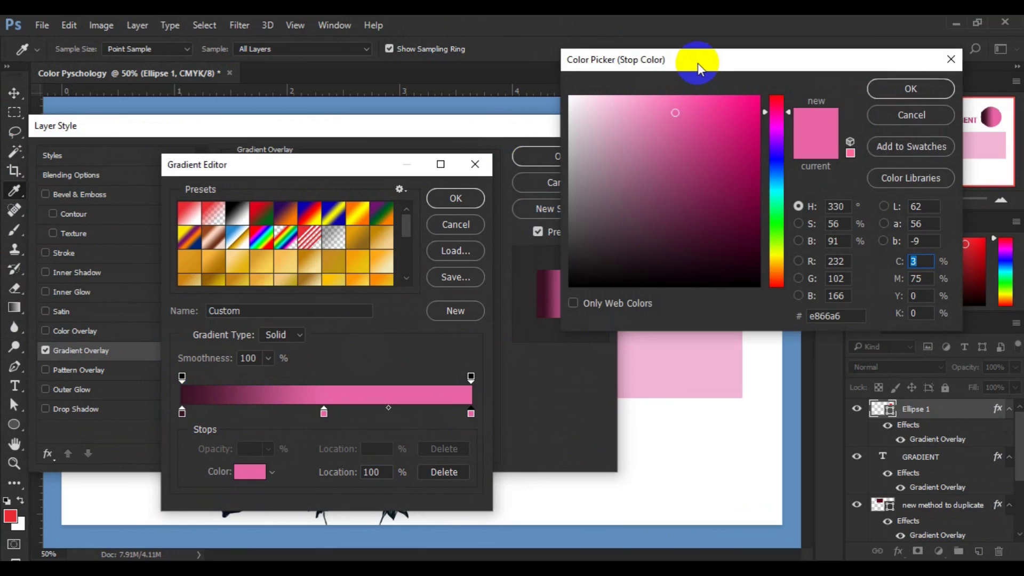
left_click_drag(698, 63, 577, 235)
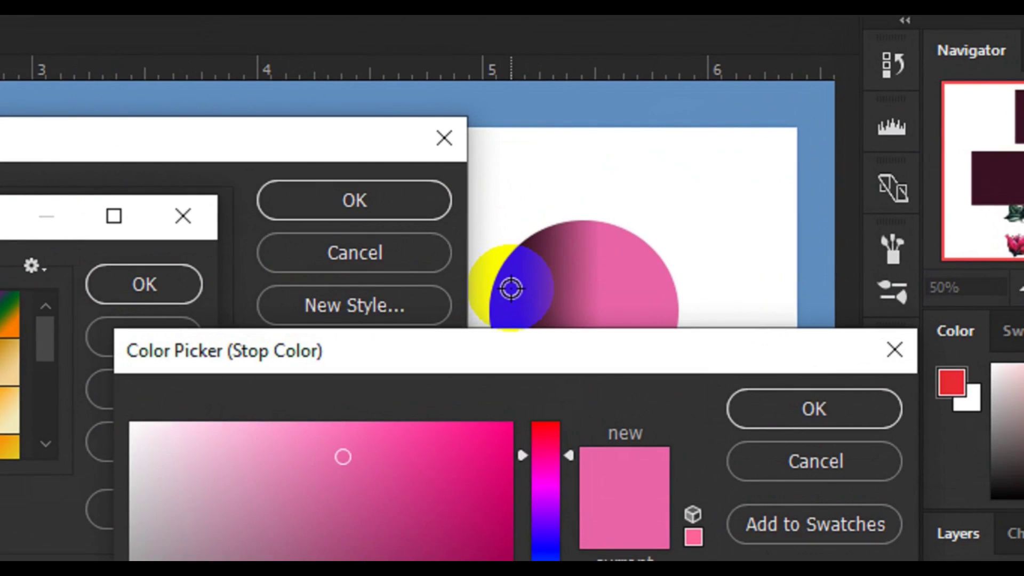
left_click(511, 288)
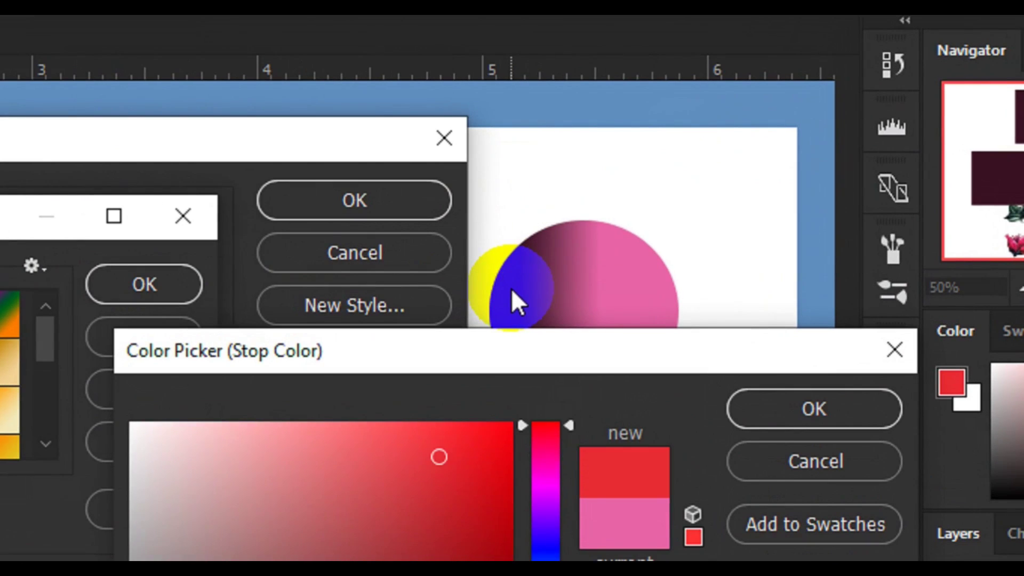
left_click(516, 283)
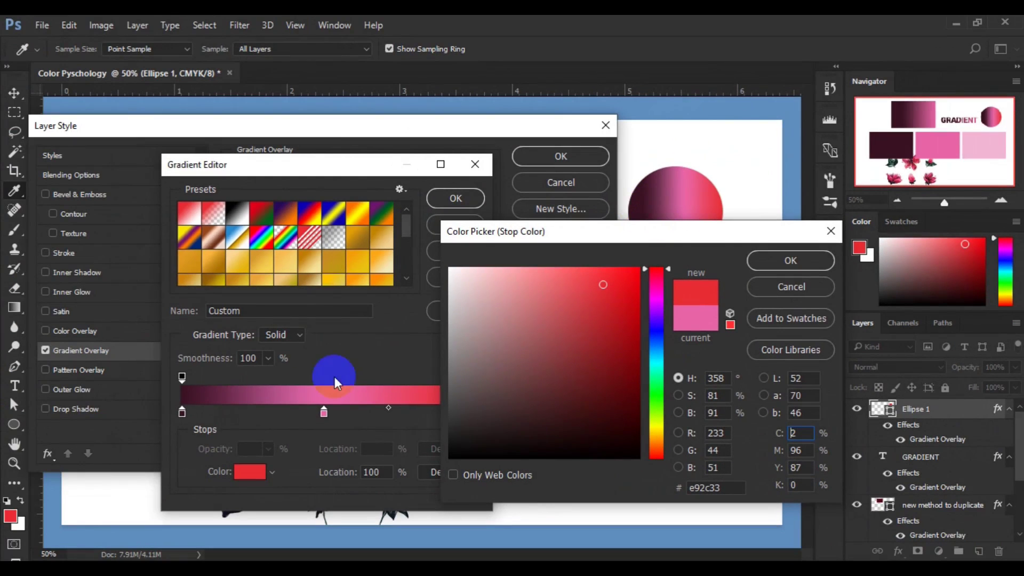
left_click(657, 305)
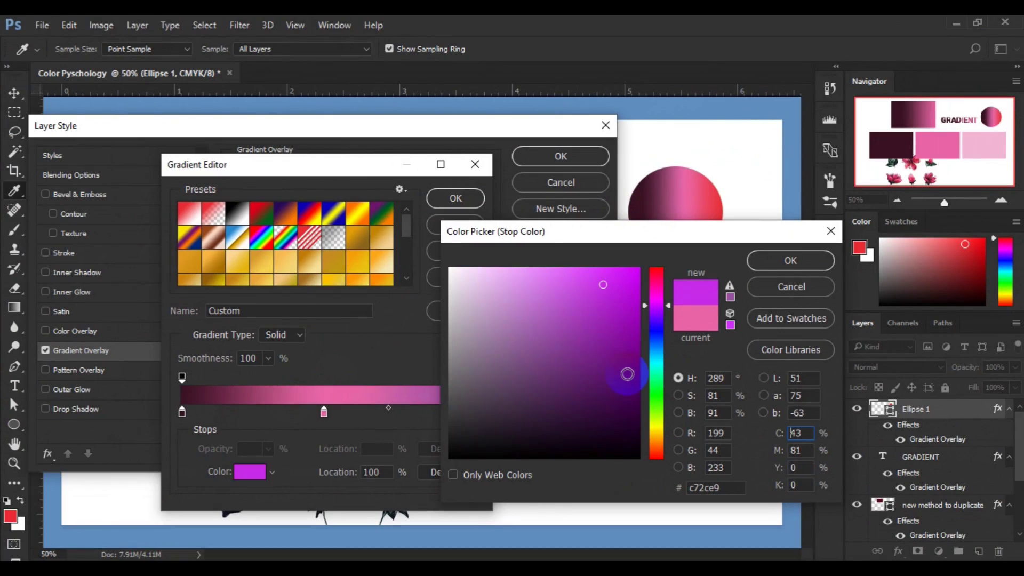
left_click(627, 406)
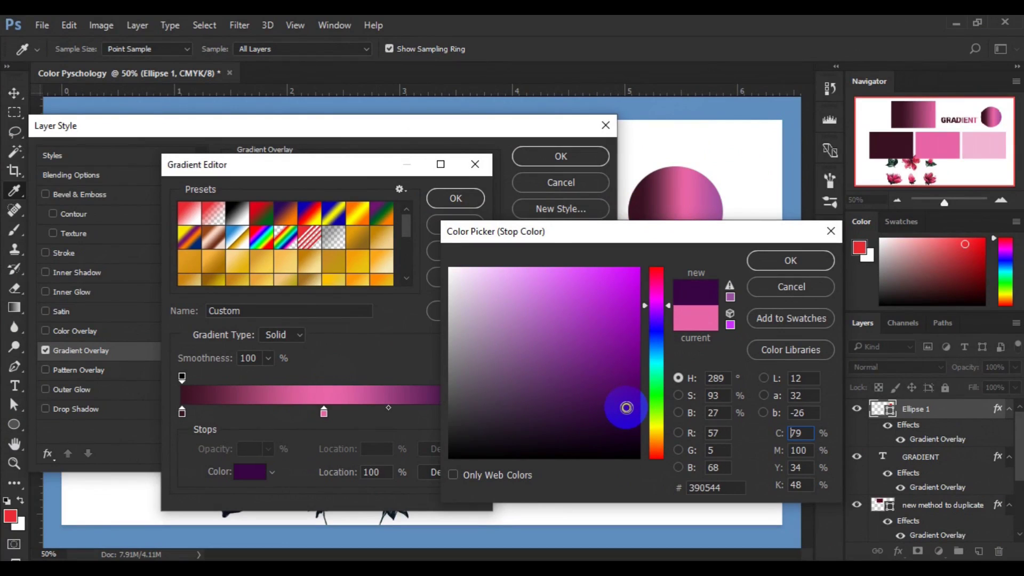
left_click_drag(627, 408, 615, 422)
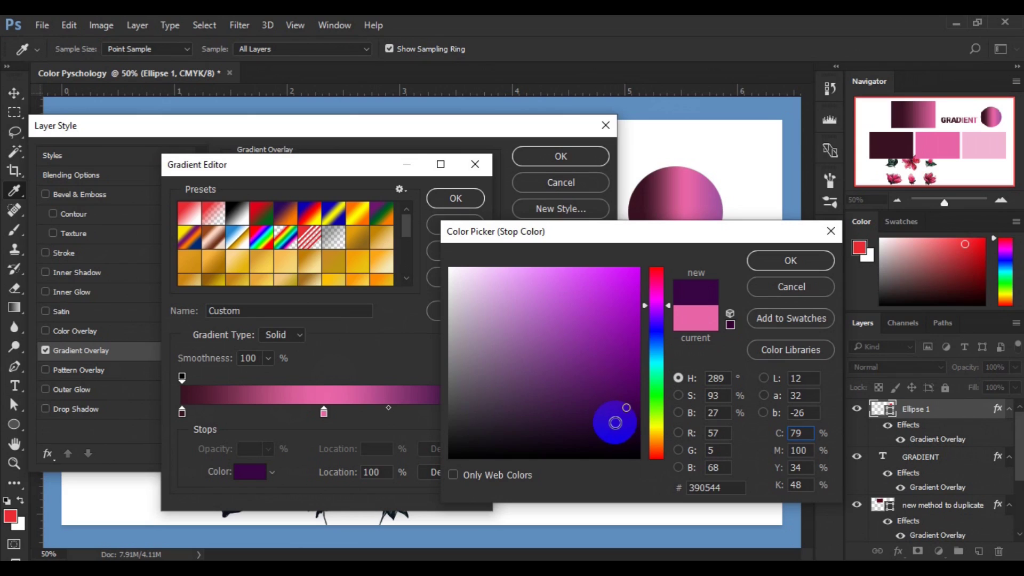
left_click(783, 276)
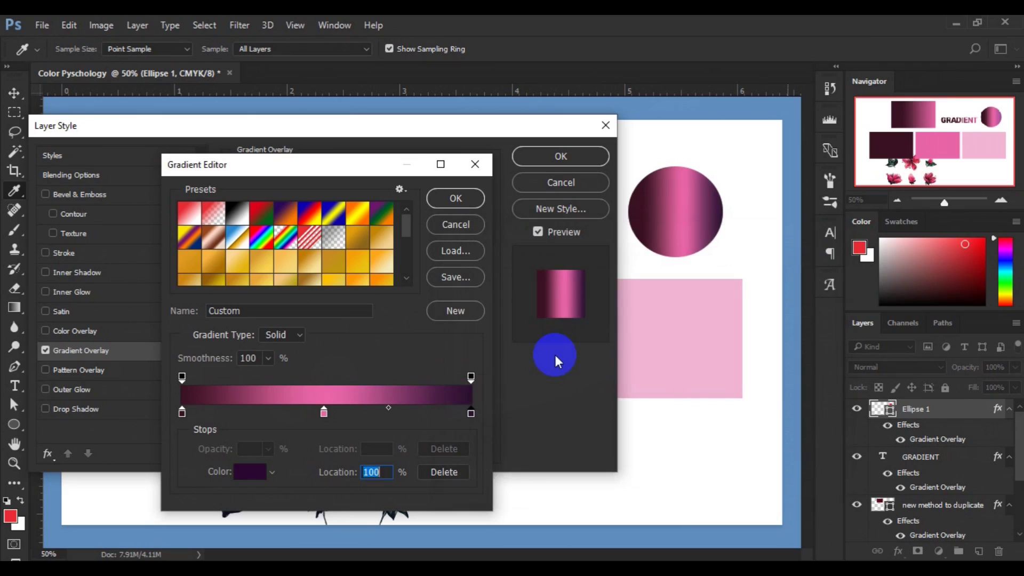
Move the circle gradient's maroon, pink and dark purple stops to locations 6%, 46% and 87%, and save it as a new preset.
left_click_drag(472, 419, 434, 414)
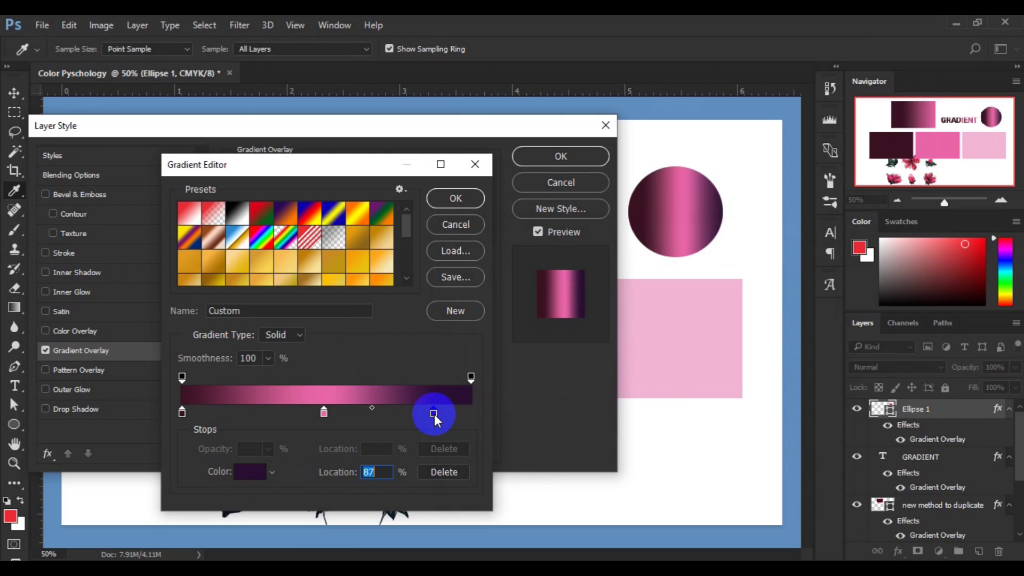
left_click_drag(183, 415, 200, 418)
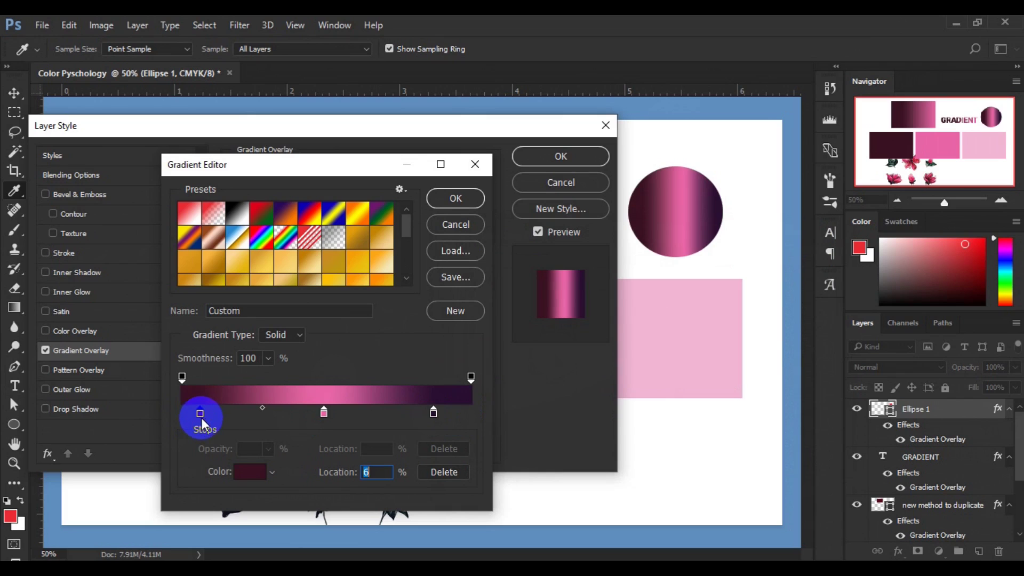
left_click_drag(322, 415, 314, 415)
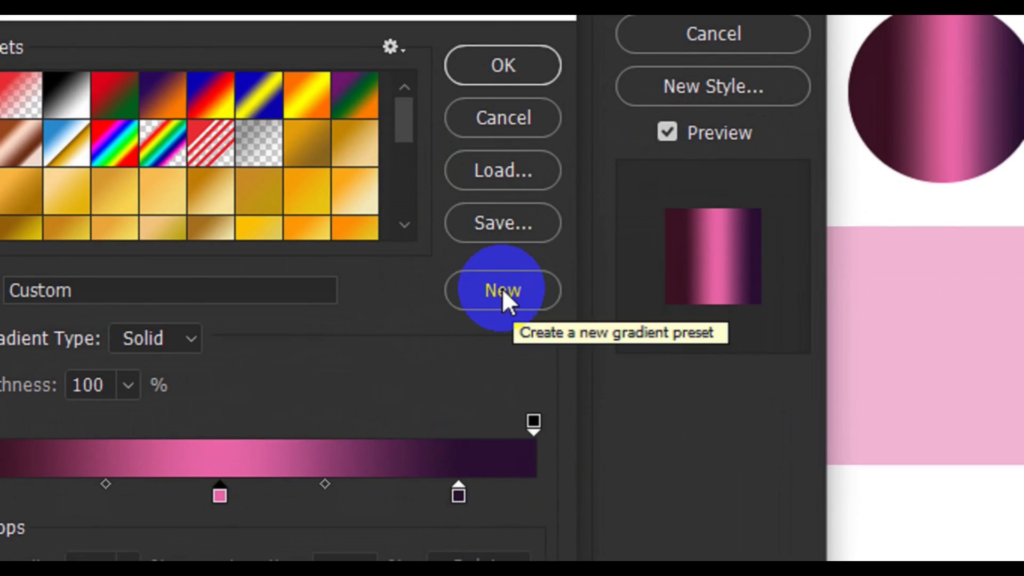
left_click(504, 288)
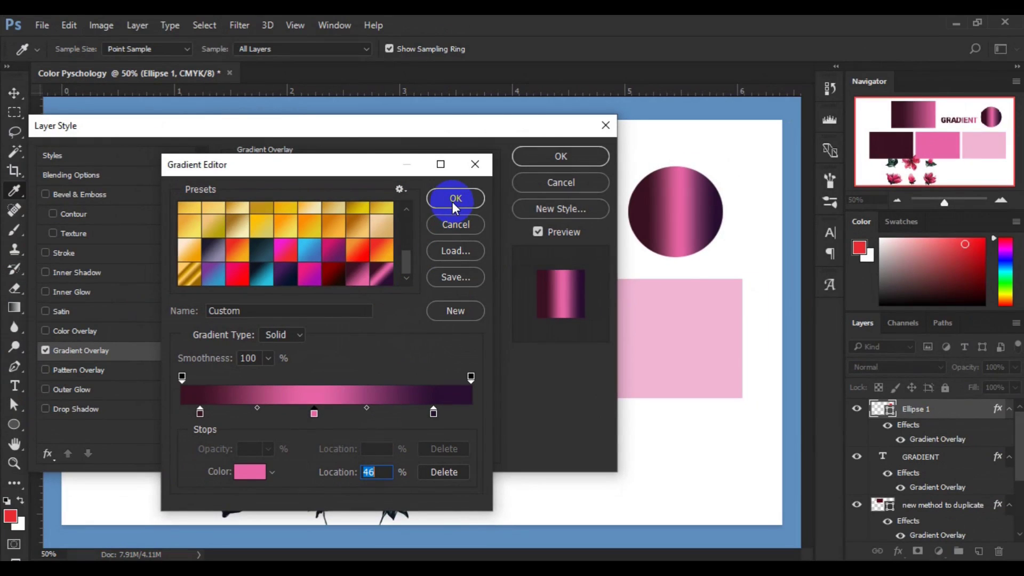
left_click(455, 199)
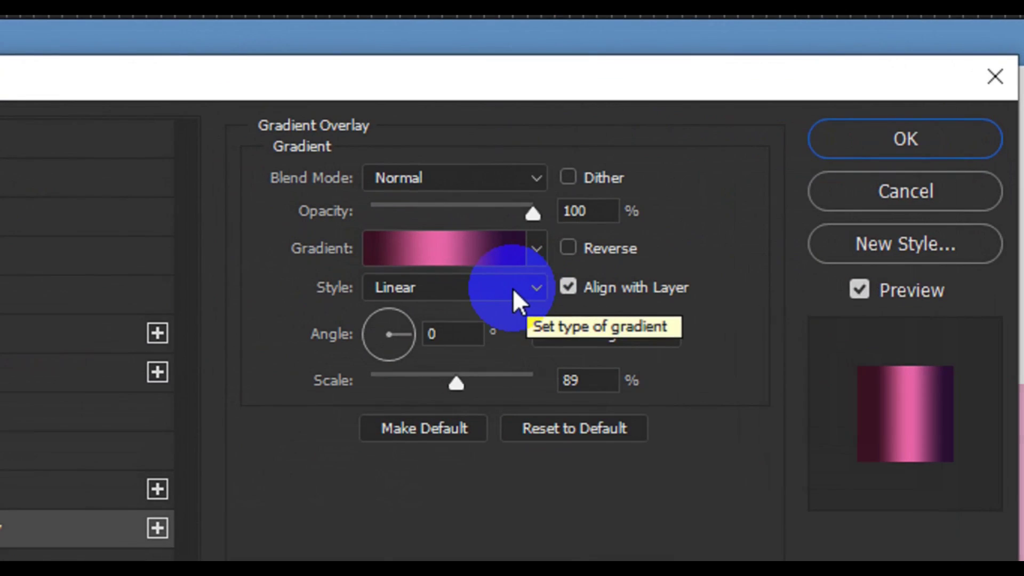
Try the Radial style on the circle's gradient overlay and reposition its center near the circle's upper edge.
left_click(513, 288)
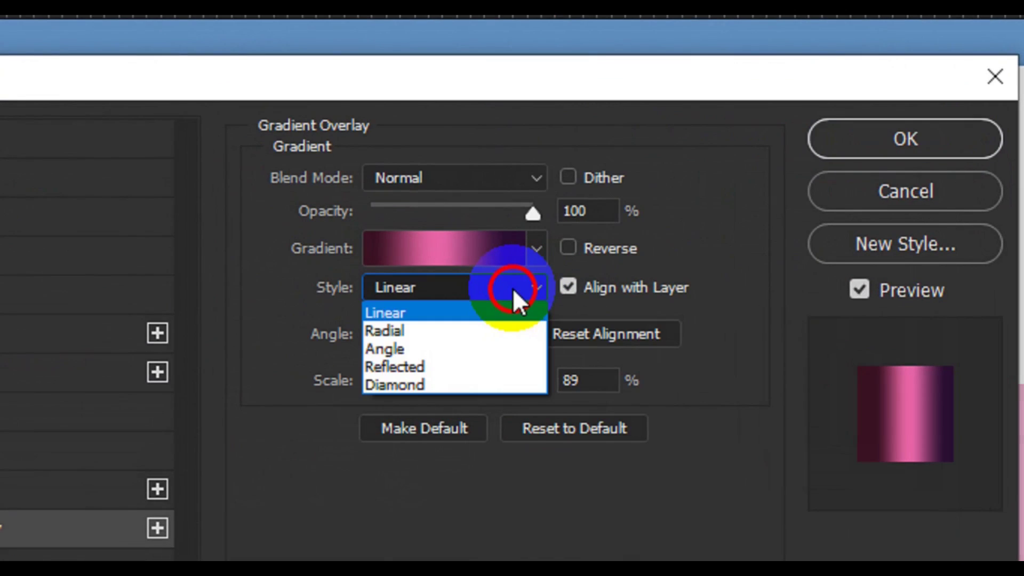
left_click(466, 331)
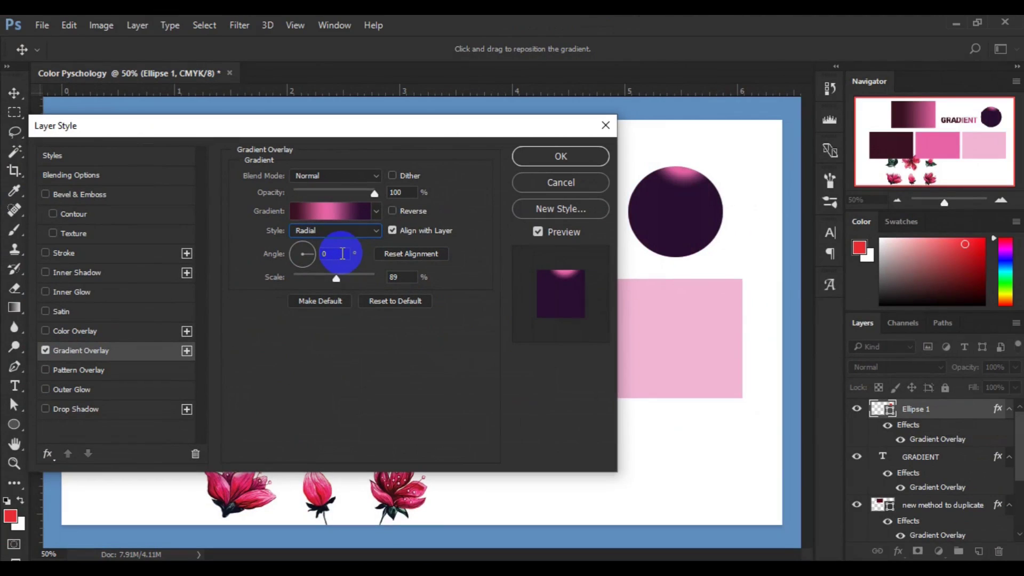
left_click_drag(684, 174, 684, 181)
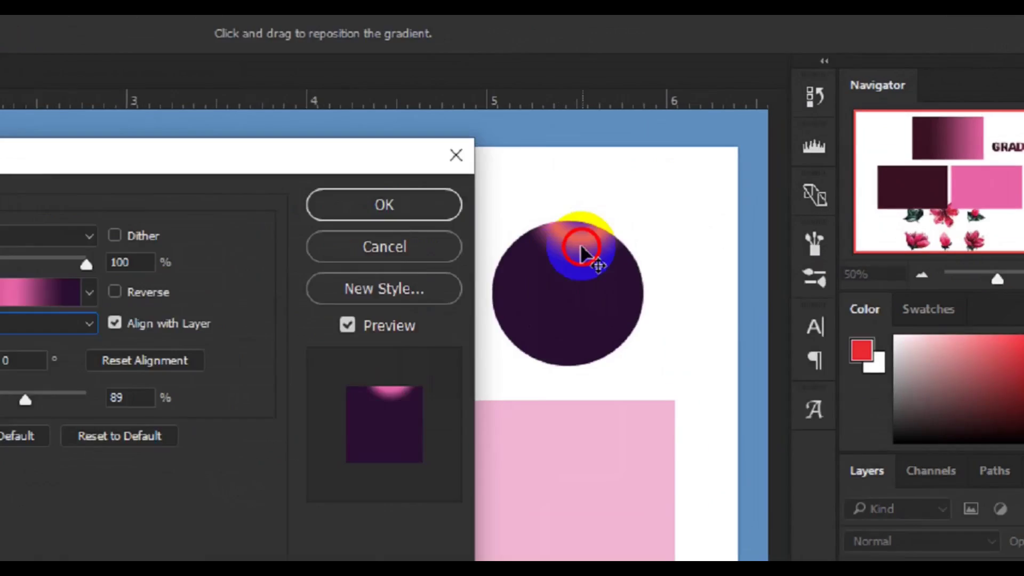
left_click_drag(582, 248, 579, 259)
left_click_drag(683, 191, 678, 194)
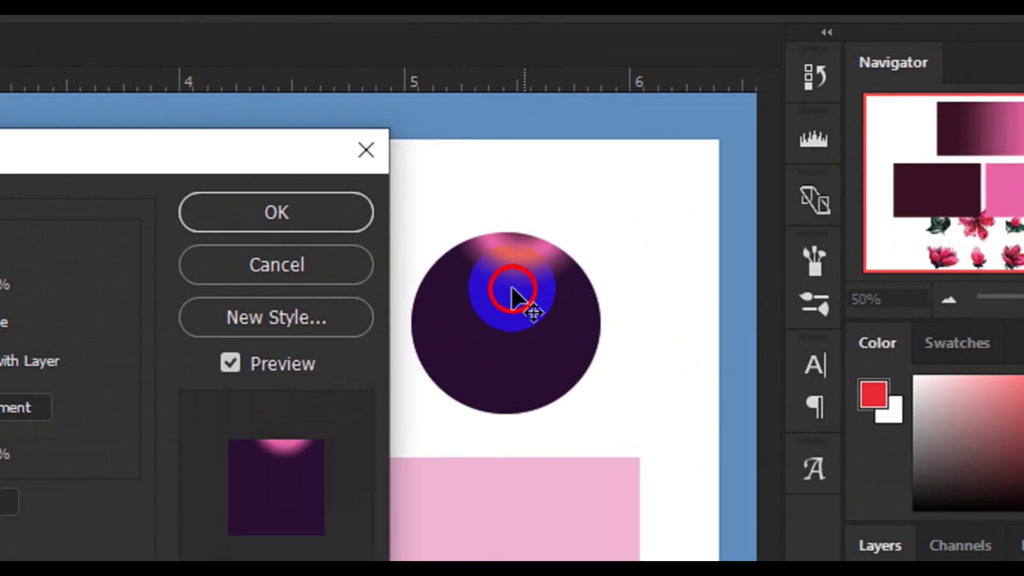
mouse_move(512, 287)
left_mouse_down()
mouse_move(520, 254)
mouse_move(523, 273)
mouse_move(506, 279)
mouse_move(518, 270)
left_mouse_up()
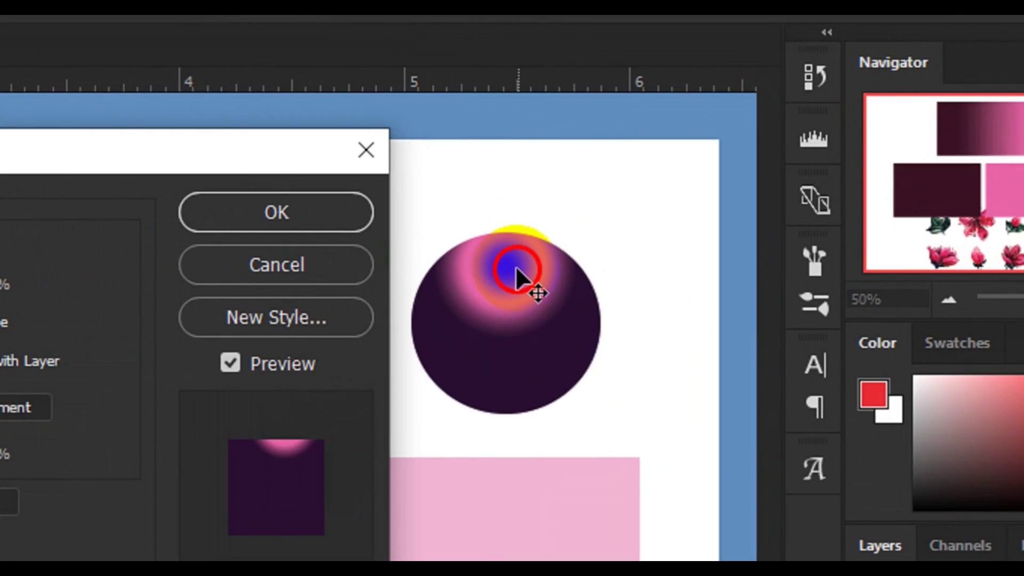
left_click_drag(515, 266, 515, 266)
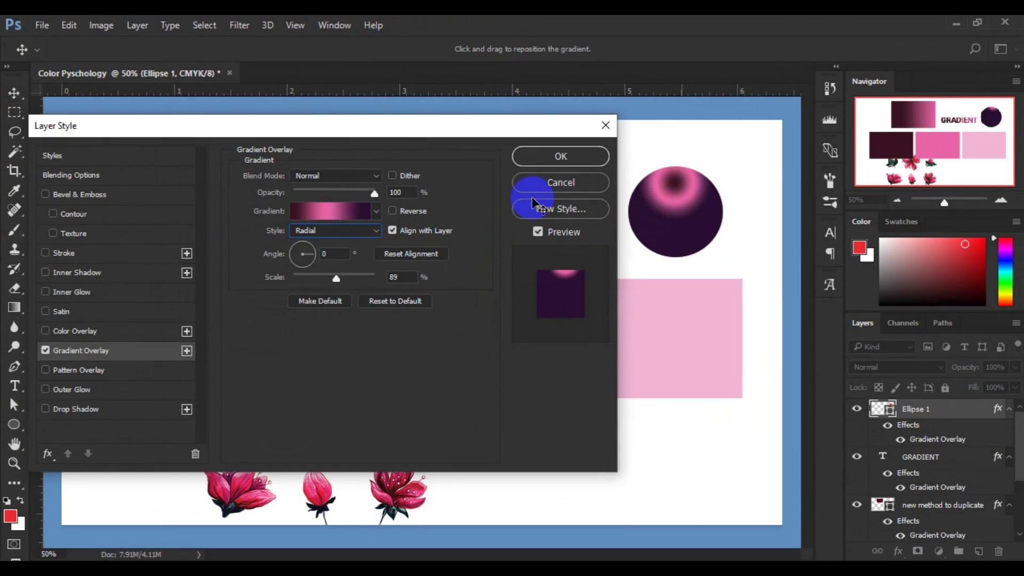
left_click_drag(533, 203, 376, 244)
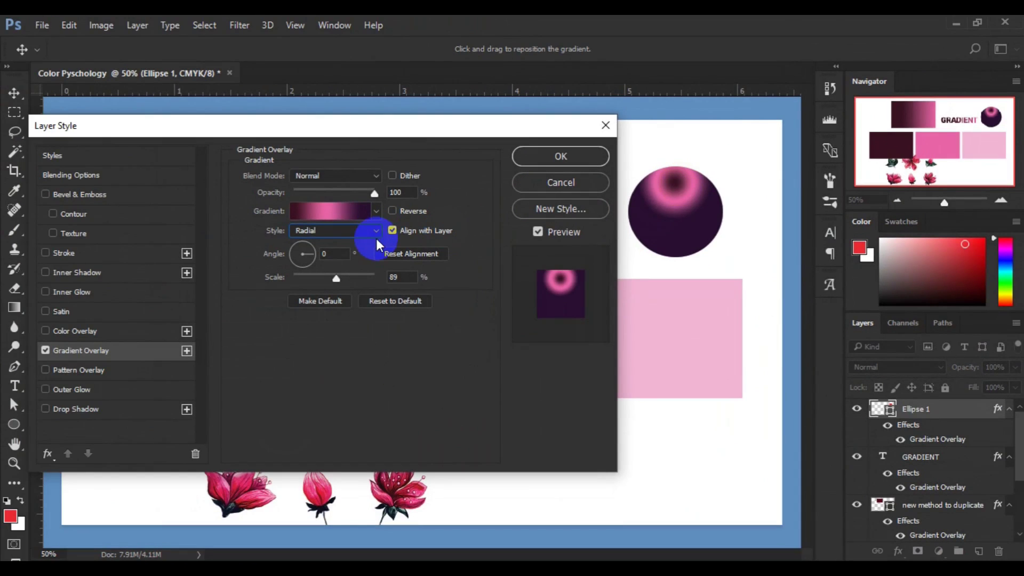
Try the Angle and Reflected styles on the circle's gradient overlay and return the style to Linear.
left_click(376, 231)
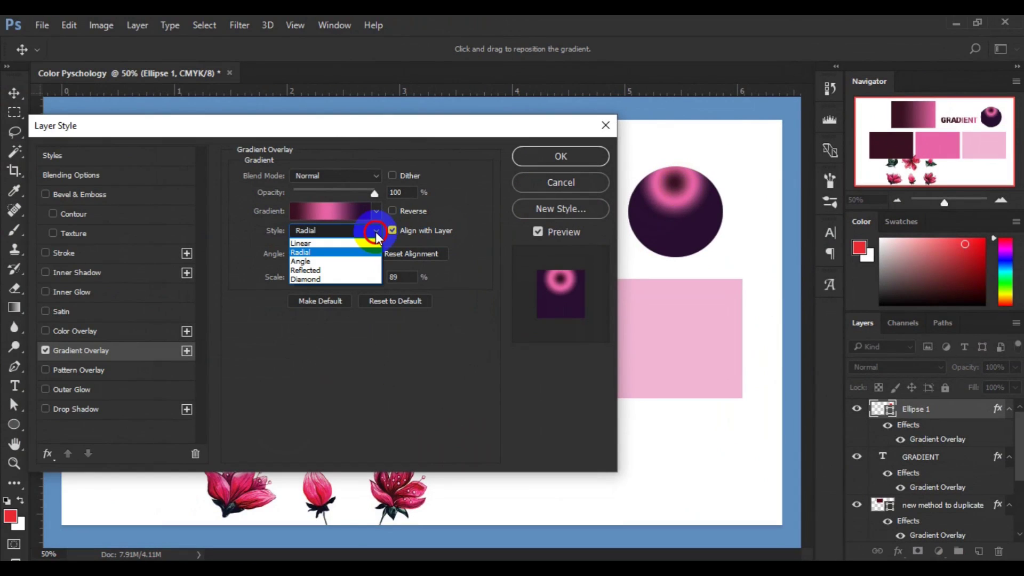
left_click(344, 262)
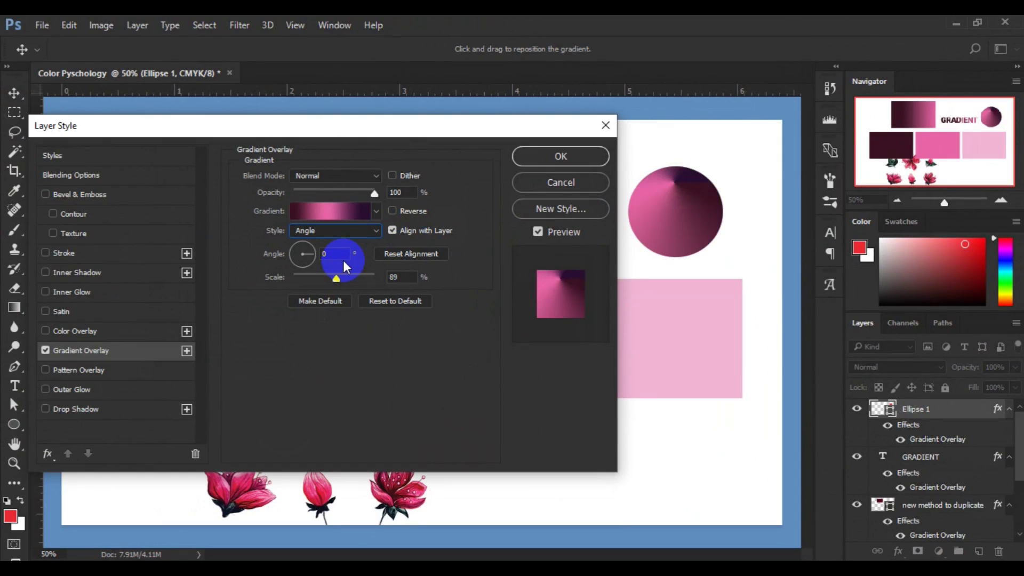
left_click(363, 236)
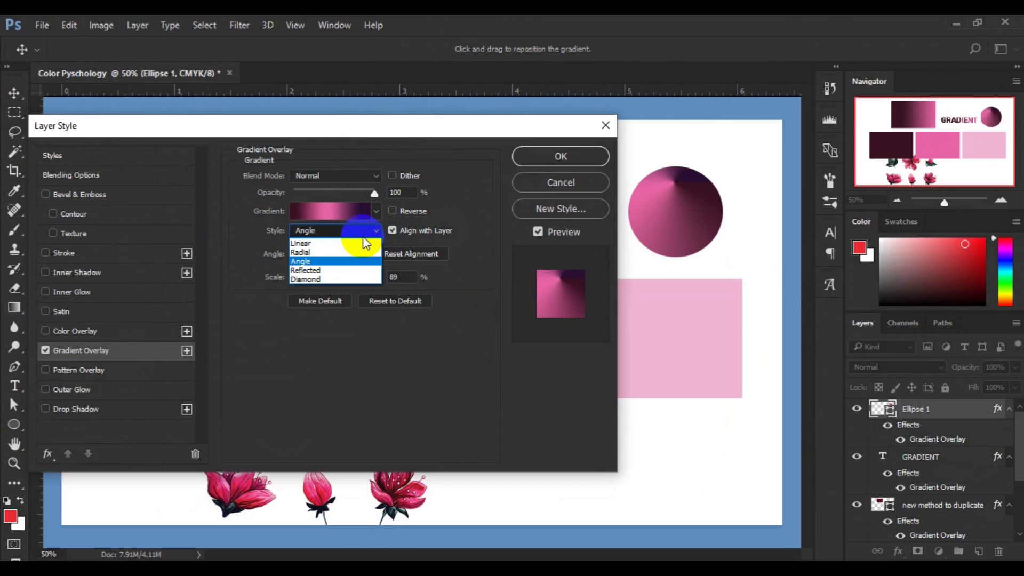
left_click(328, 272)
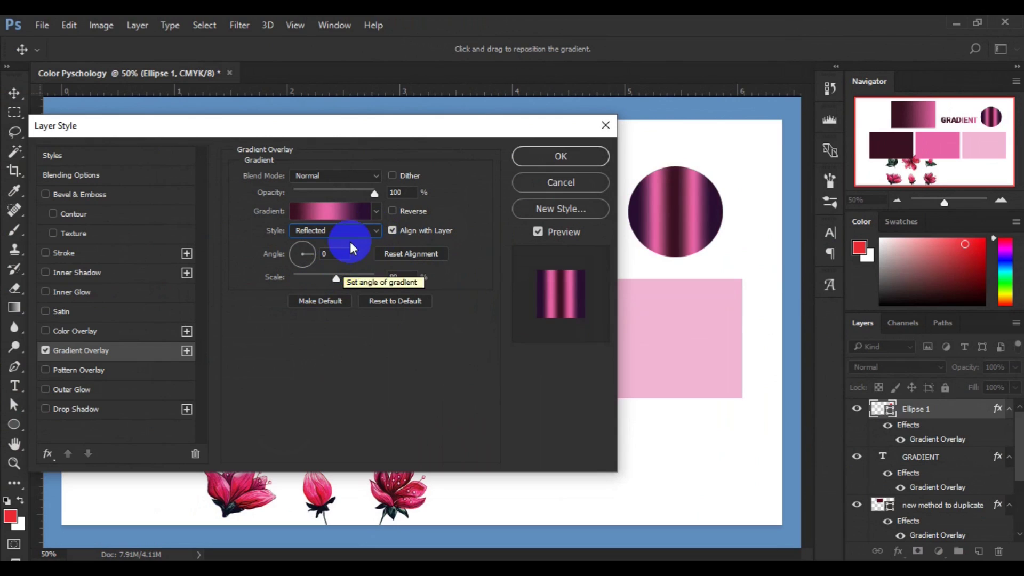
left_click(340, 236)
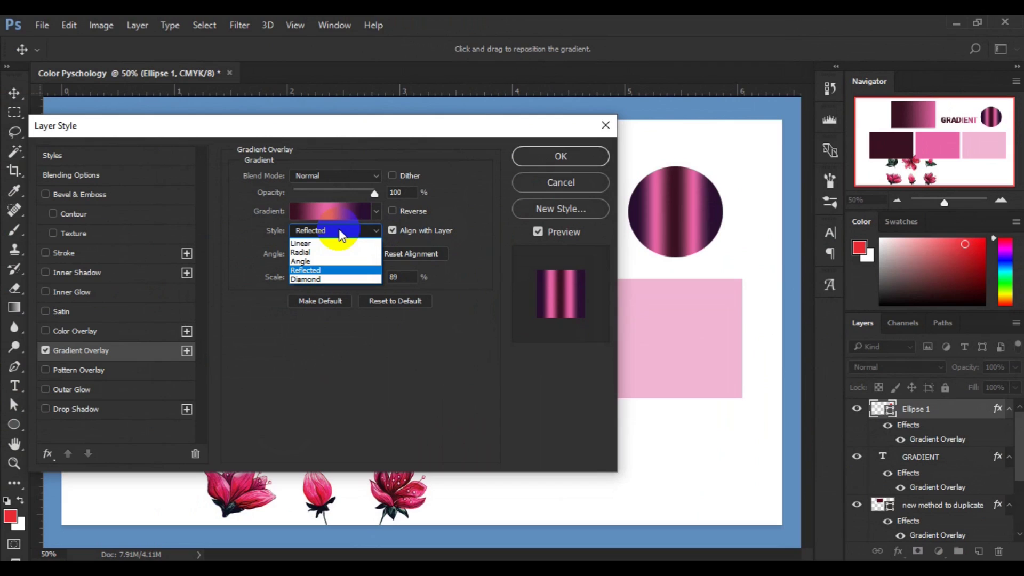
left_click(319, 244)
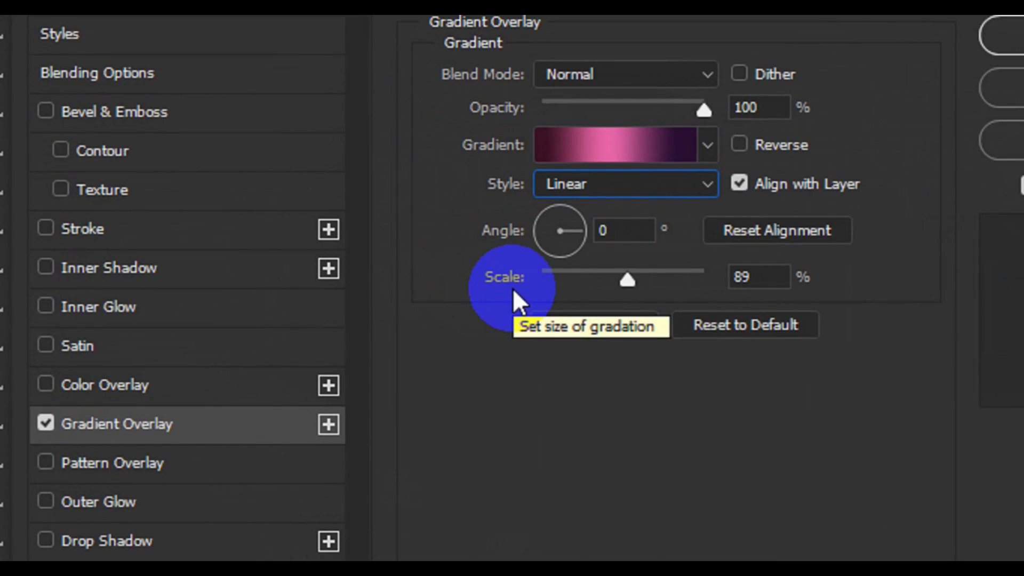
Set the circle's linear gradient scale to 101%, shift the gradient sideways within the circle and apply the layer style.
left_click_drag(504, 286, 522, 293)
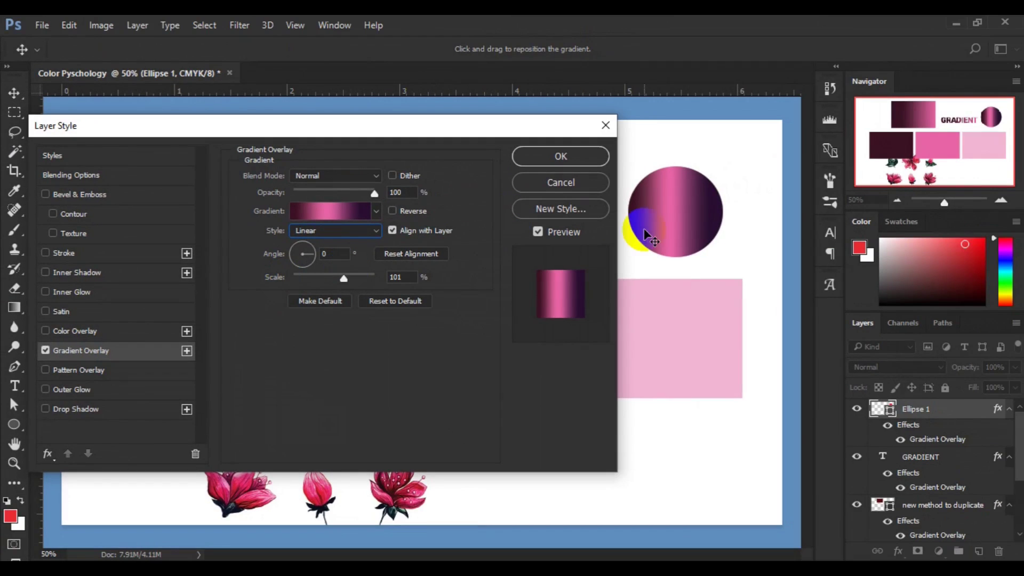
left_click_drag(641, 208, 705, 215)
left_click(423, 301)
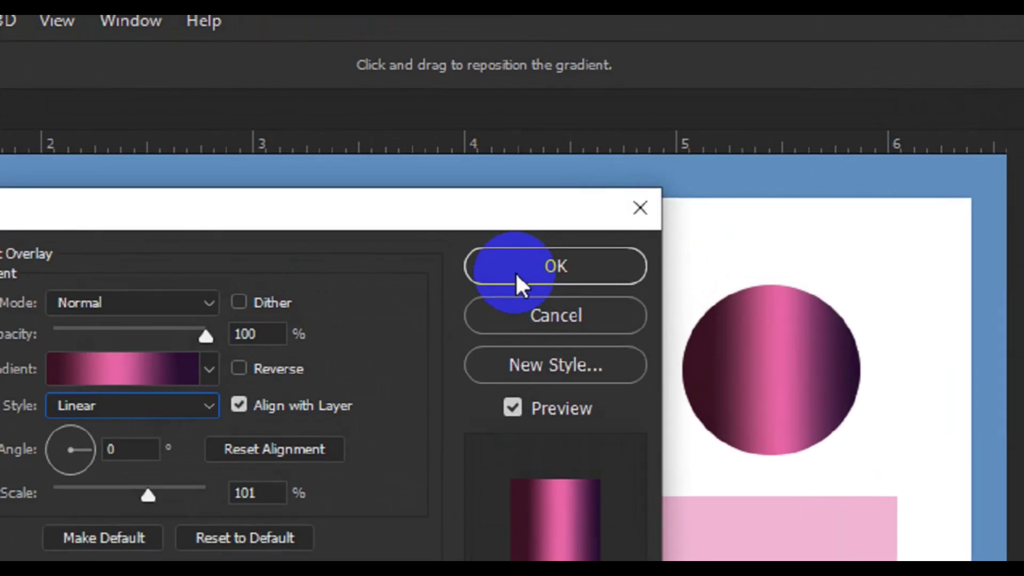
left_click(541, 159)
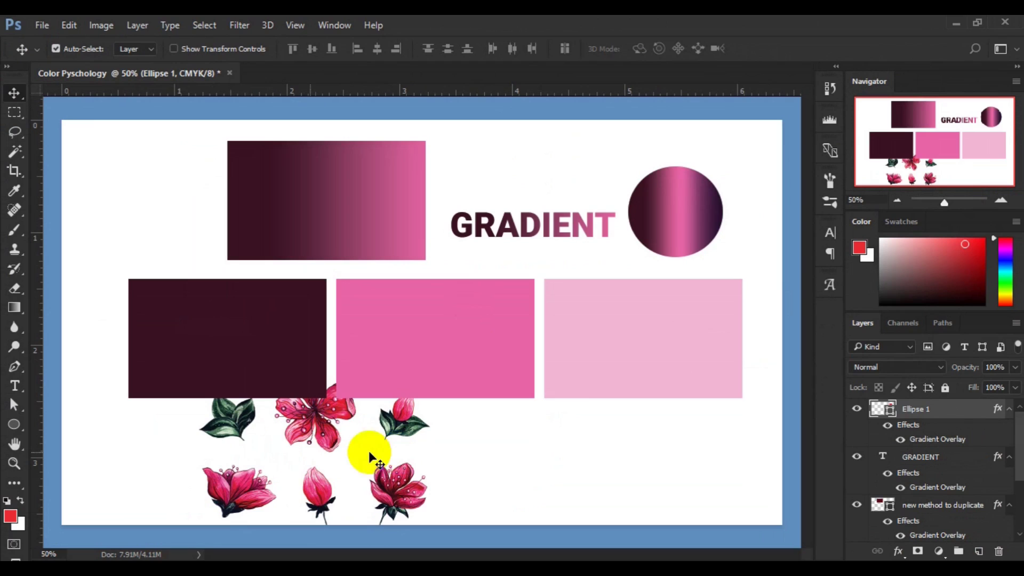
Open the background color for editing.
left_click(25, 519)
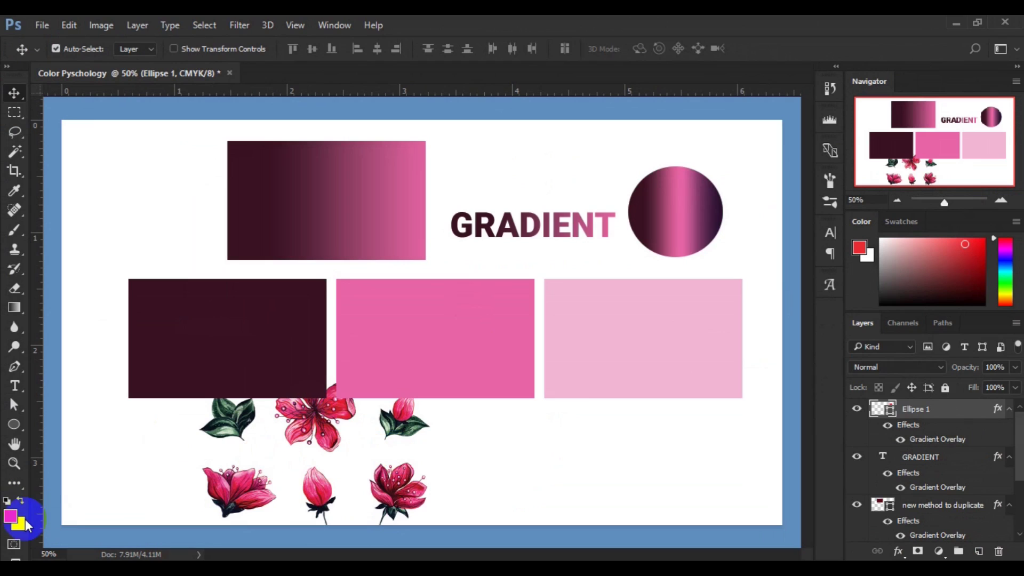